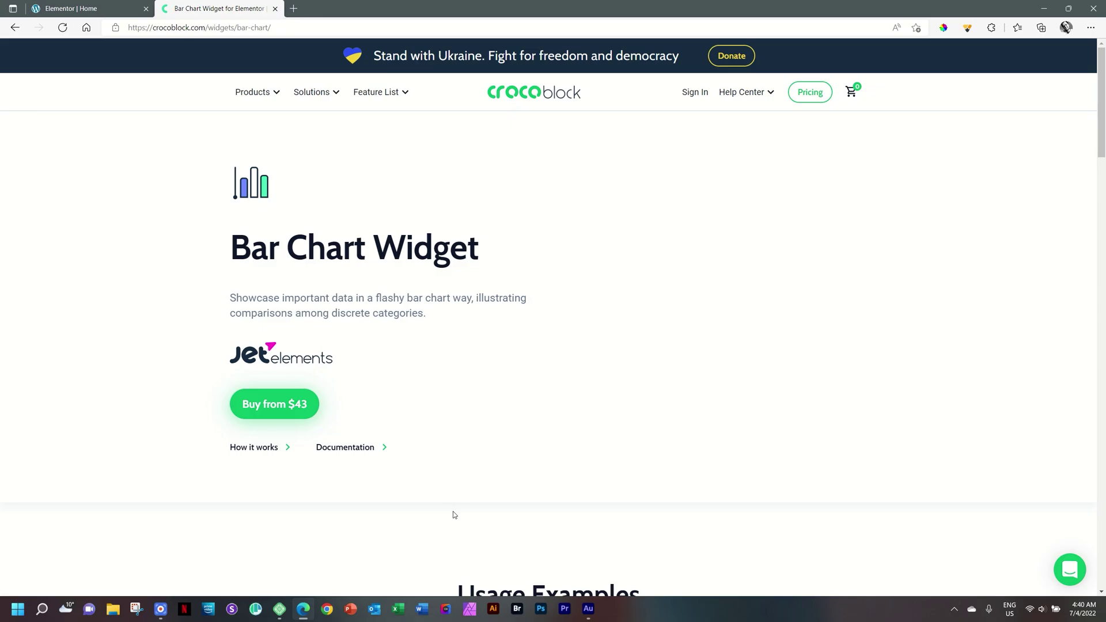
Step: Scroll through the Bar Chart usage examples and back up to the dark vertical chart
scroll(454, 514, "down", 7)
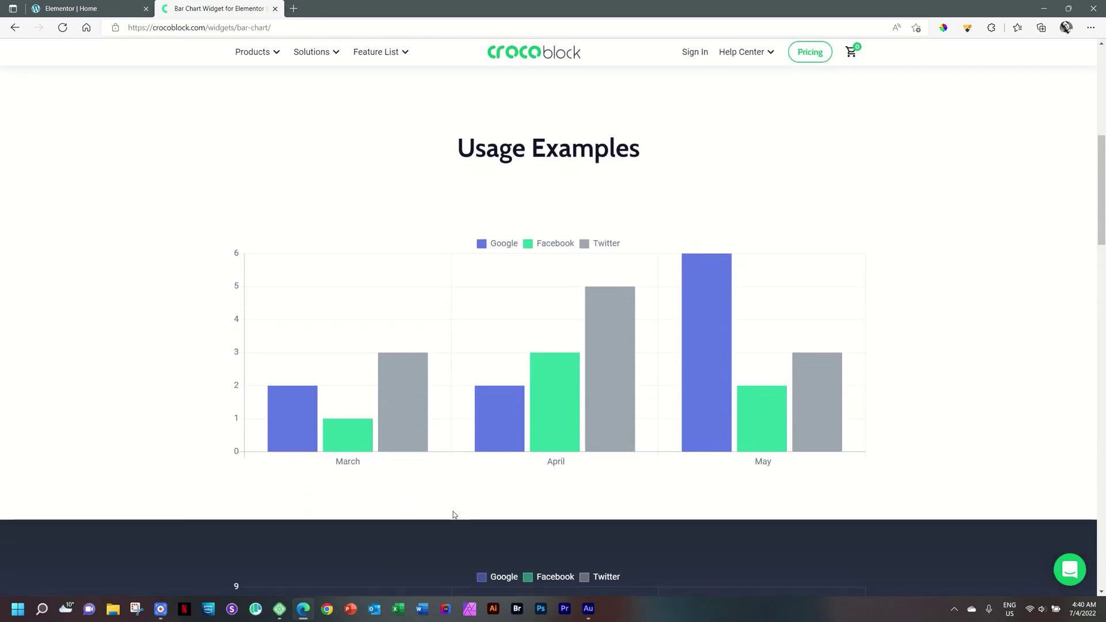
scroll(454, 515, "down", 7)
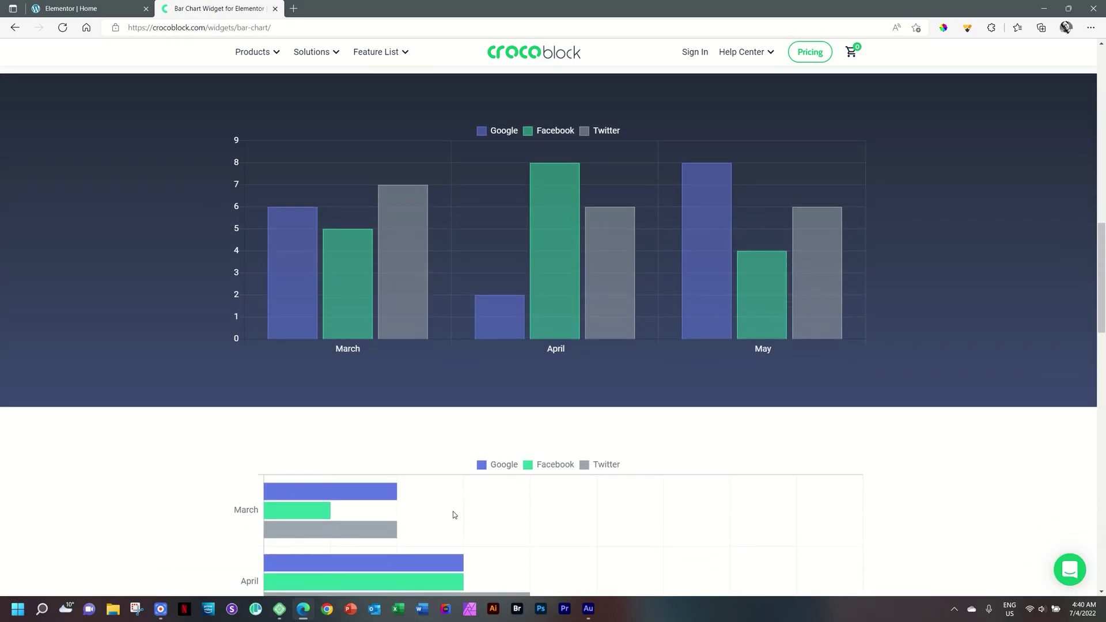
scroll(454, 515, "up", 2)
scroll(454, 514, "down", 5)
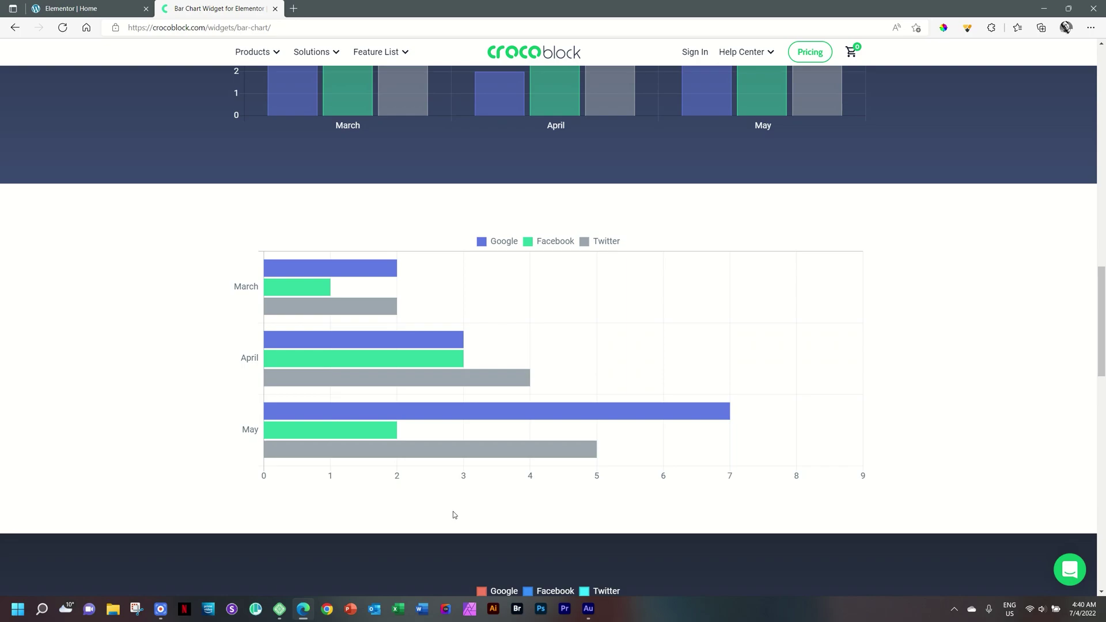
scroll(454, 515, "down", 7)
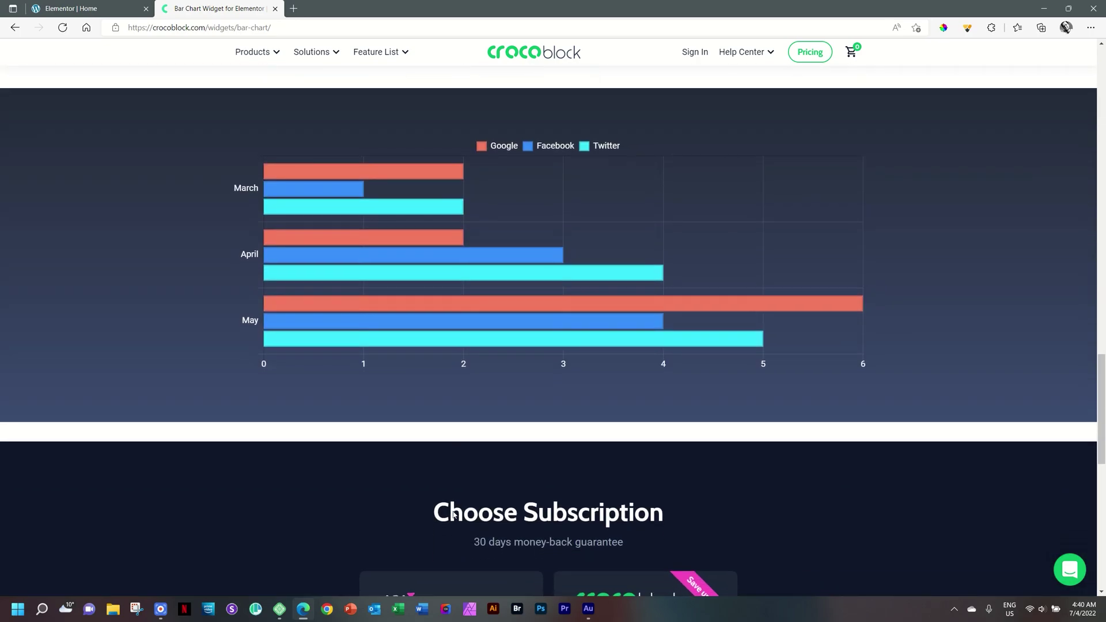
scroll(454, 515, "up", 1)
scroll(454, 512, "up", 3)
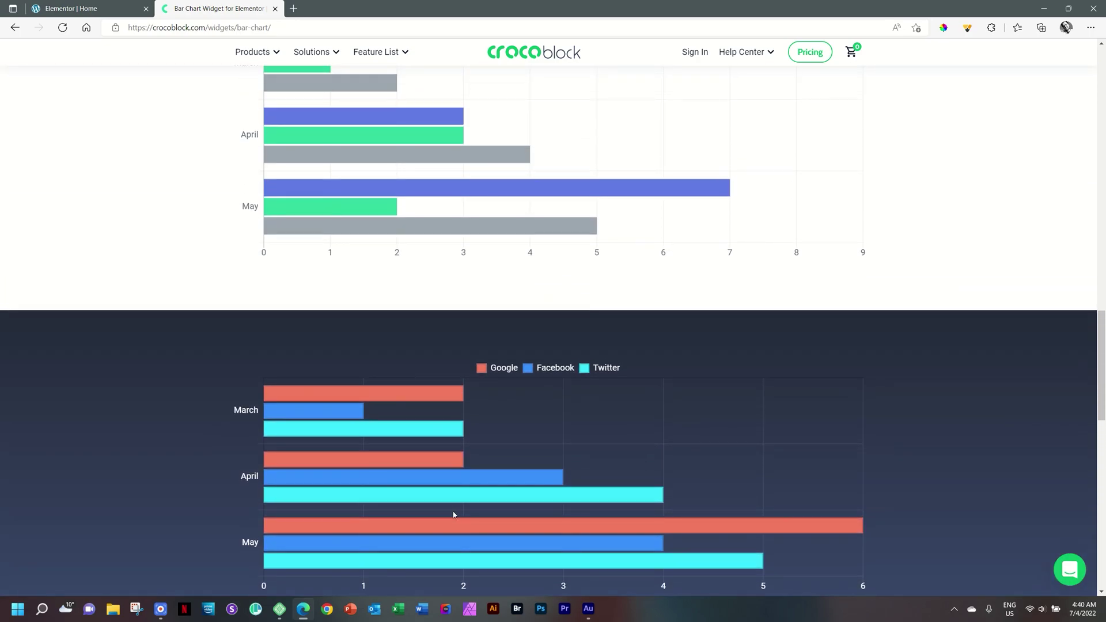
scroll(454, 515, "up", 9)
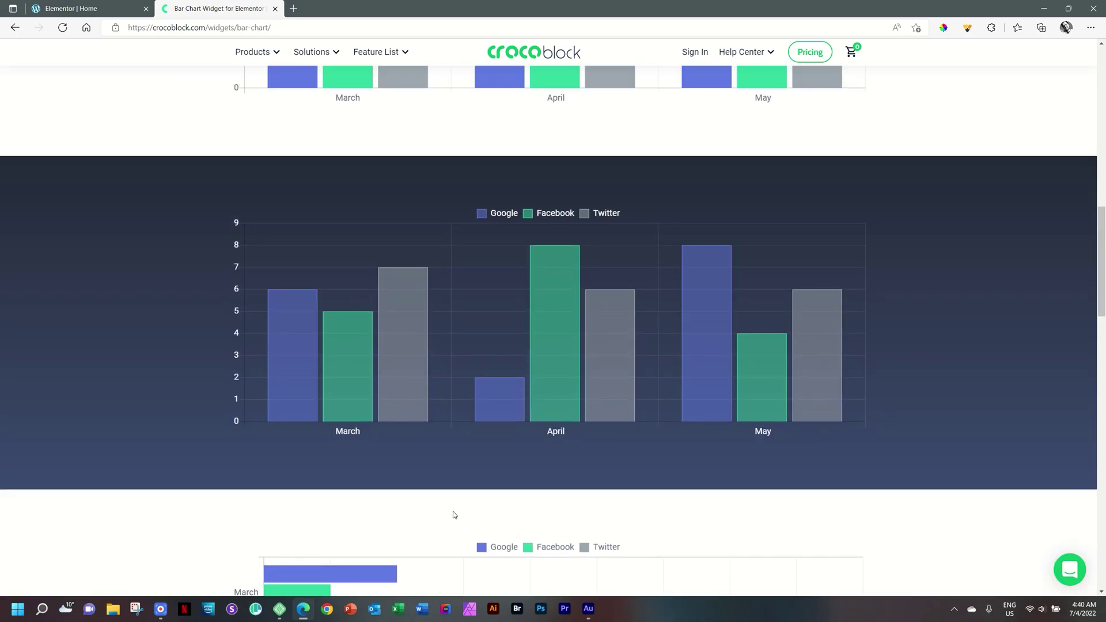
scroll(454, 514, "up", 1)
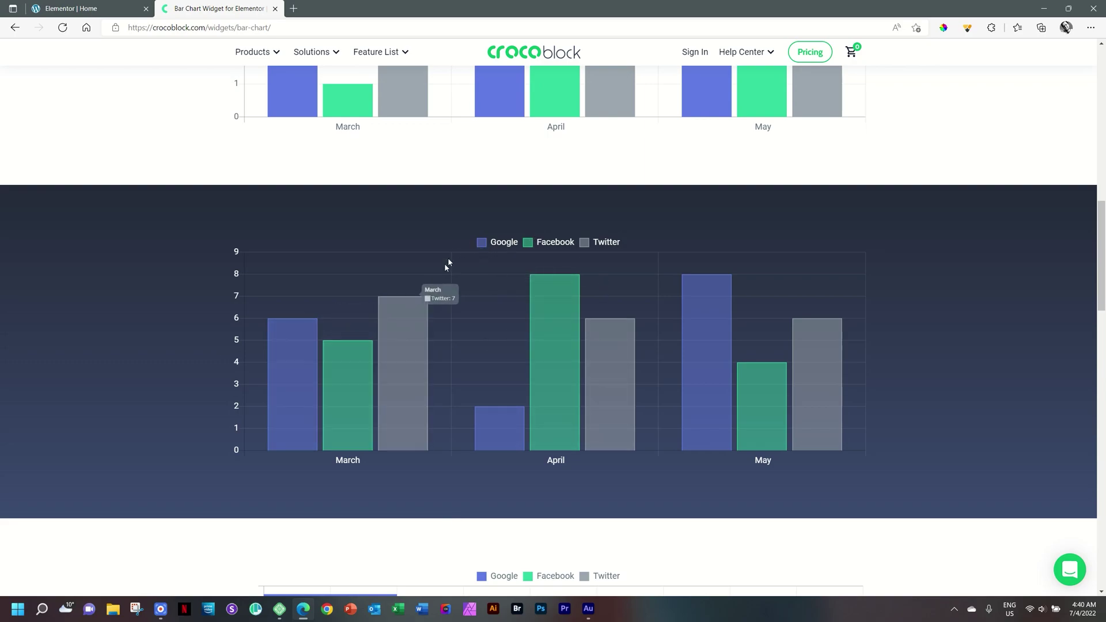
Step: Check the example bars' tooltip values, then switch to the 'Elementor | Home' editor
mouse_move(298, 447)
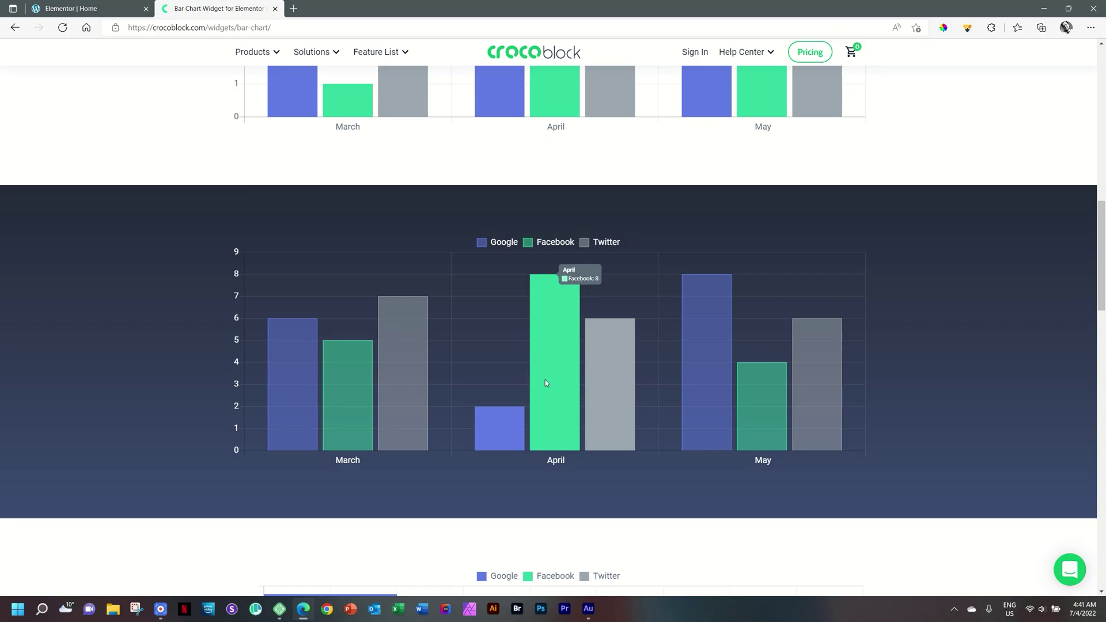
left_click(87, 8)
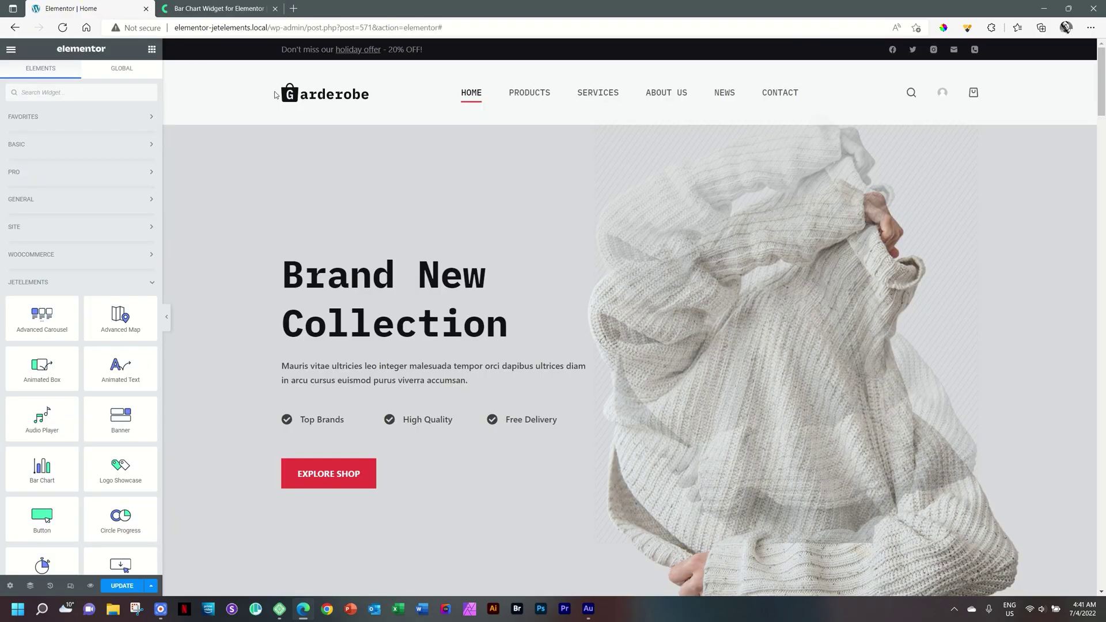
Step: Drag a JetElements Bar Chart widget onto the page below the Explore Shop button
scroll(582, 252, "down", 2)
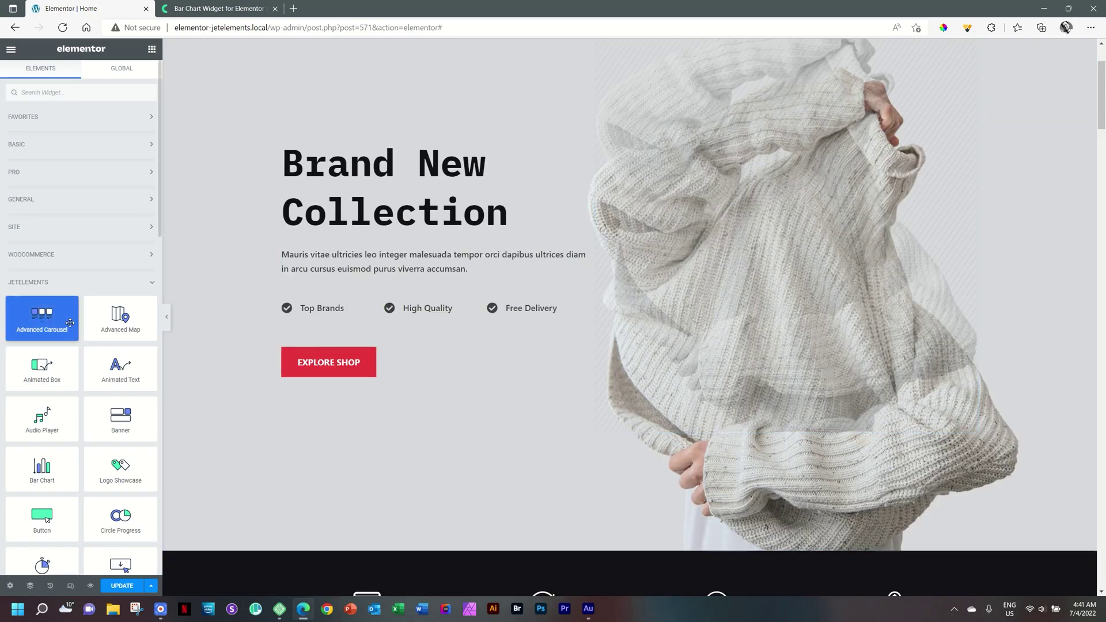
scroll(70, 323, "down", 2)
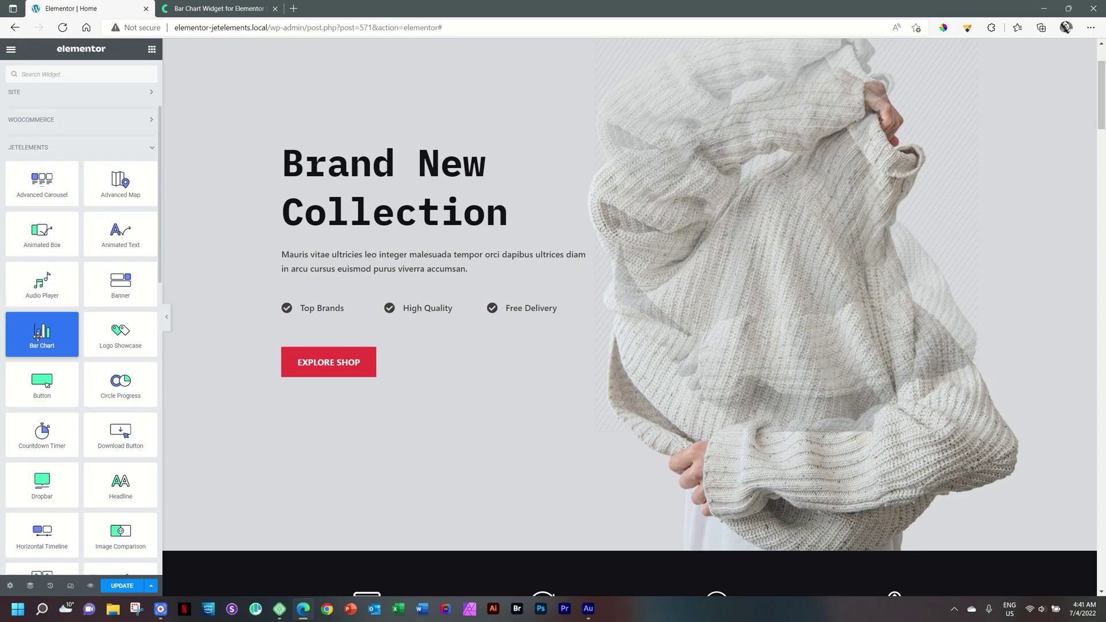
left_click_drag(37, 336, 354, 379)
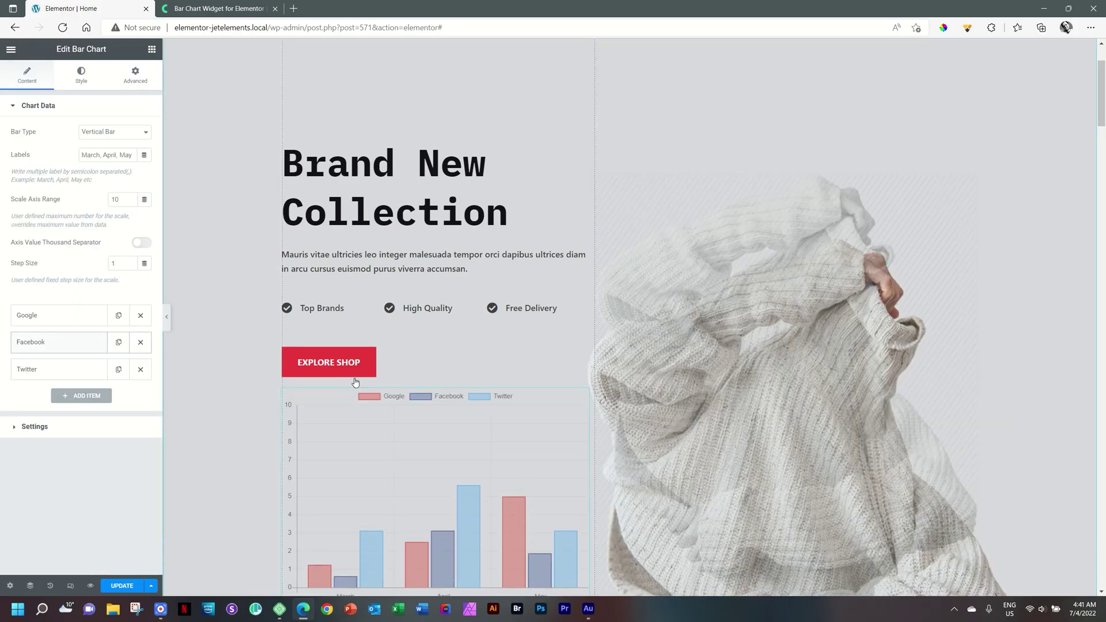
scroll(948, 367, "down", 3)
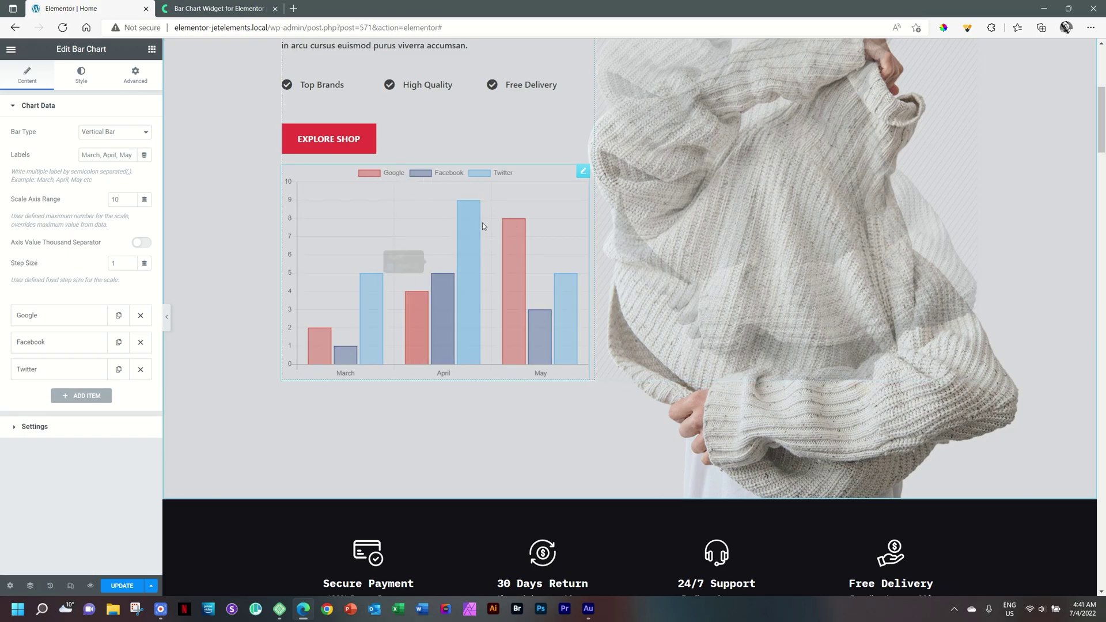
mouse_move(524, 266)
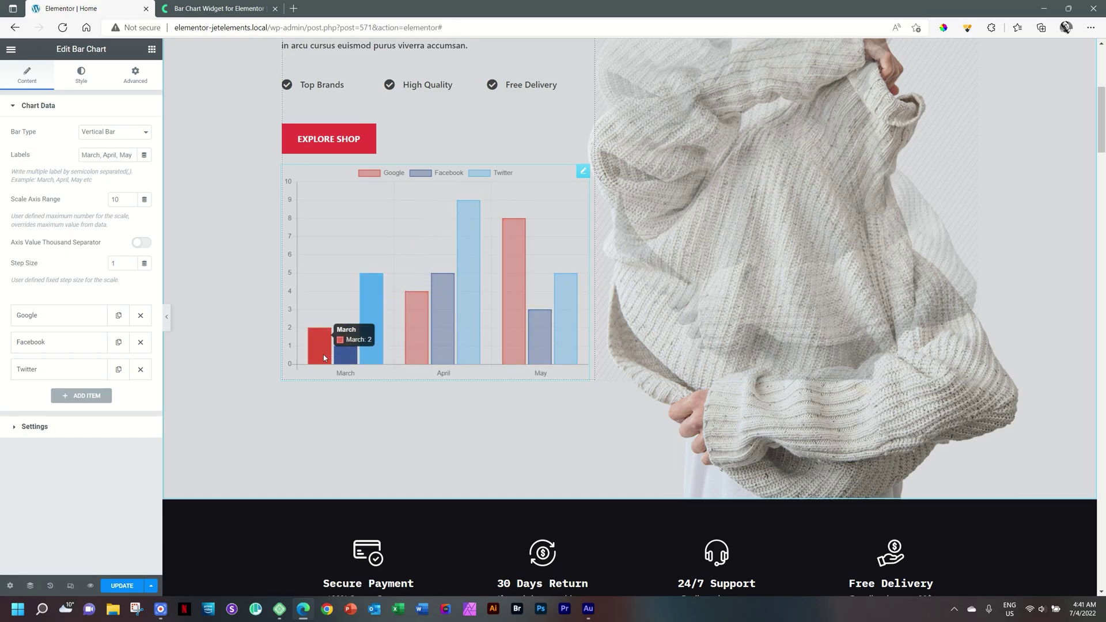
mouse_move(377, 322)
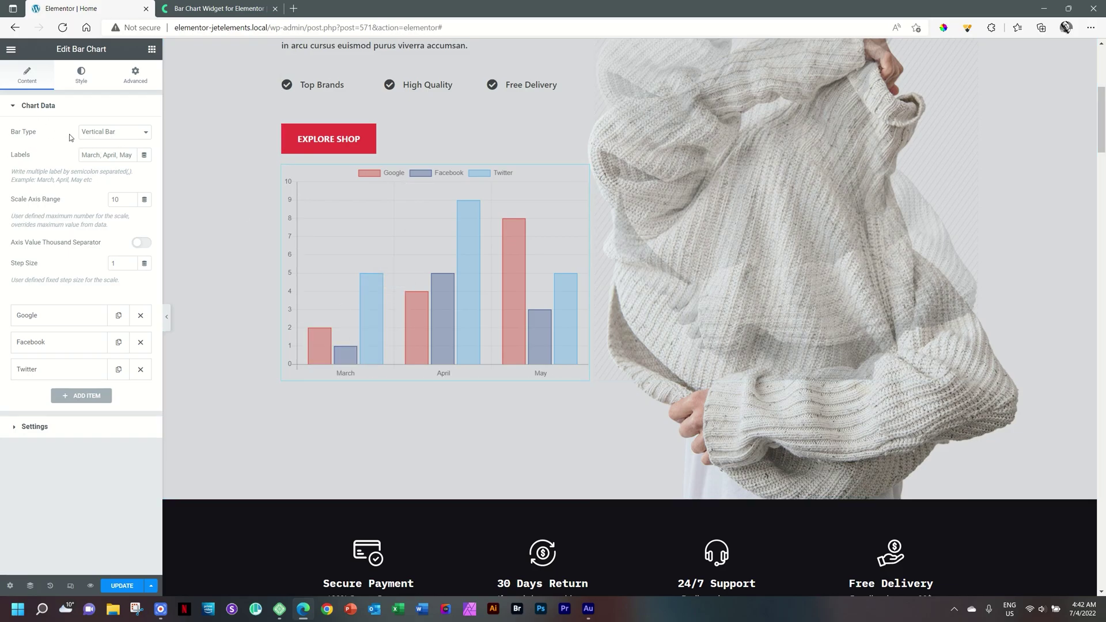
left_click(147, 134)
left_click(118, 155)
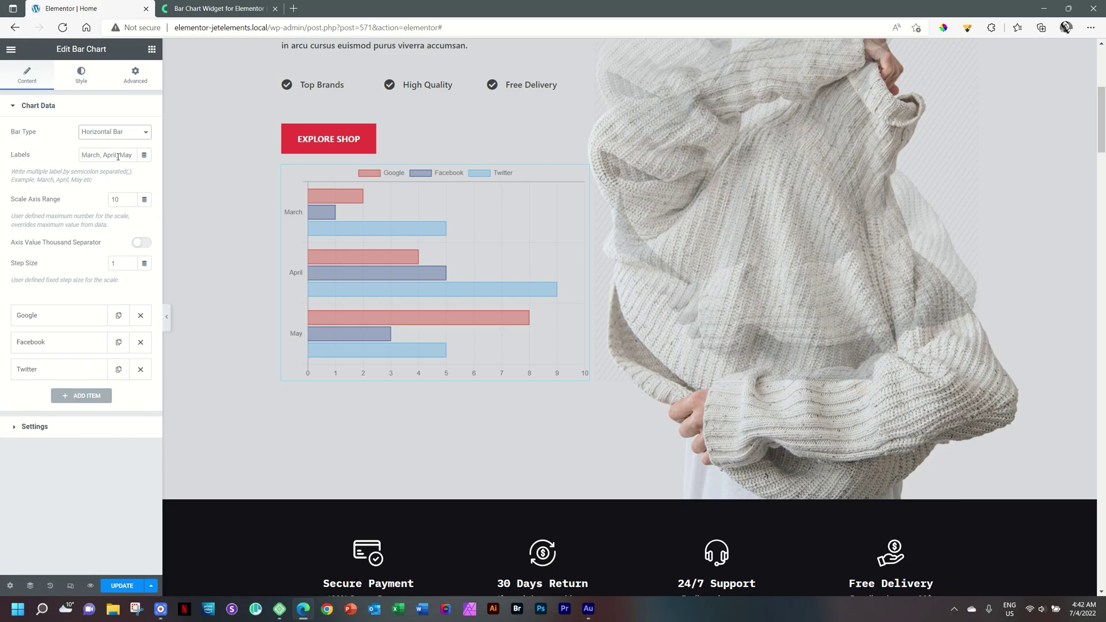
left_click(145, 133)
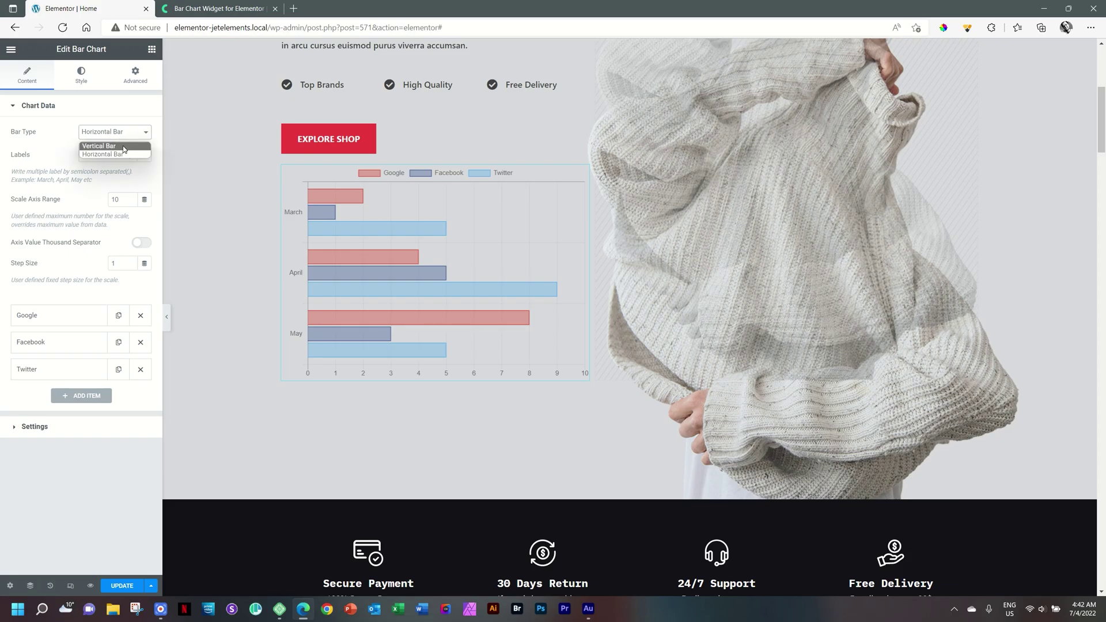
left_click(123, 147)
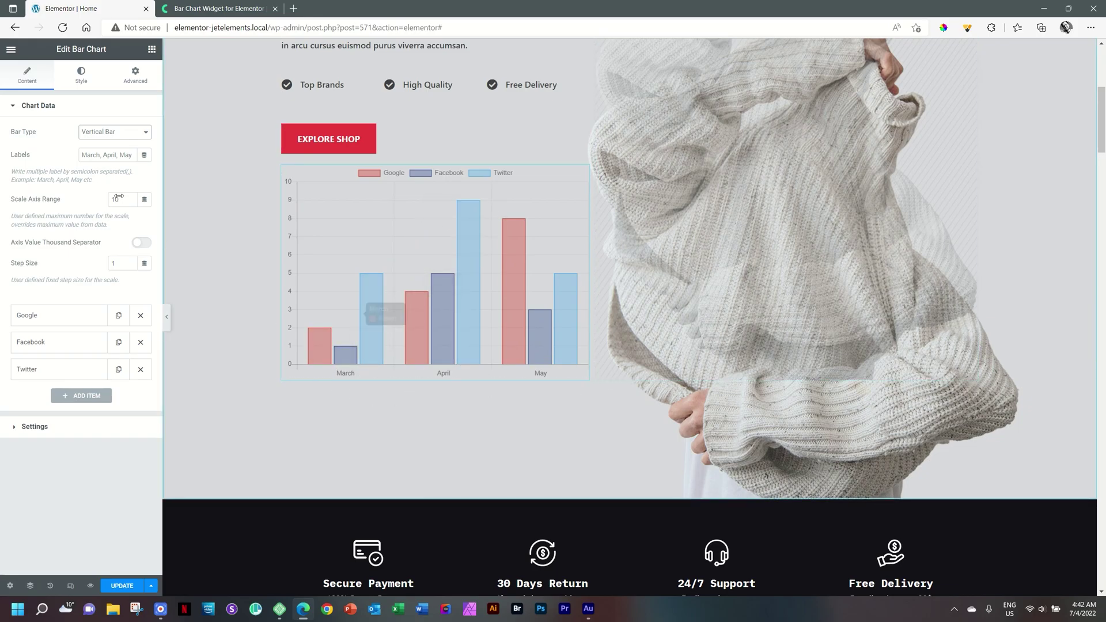
Step: Change the chart labels to 'January, February, March, April'
triple_click(94, 150)
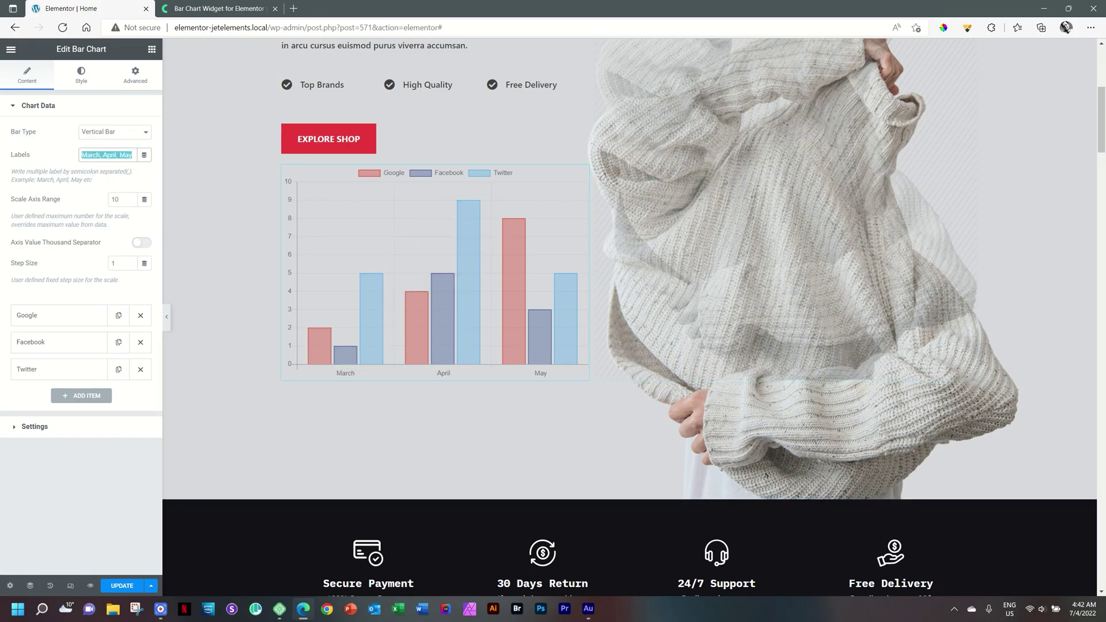
type("January")
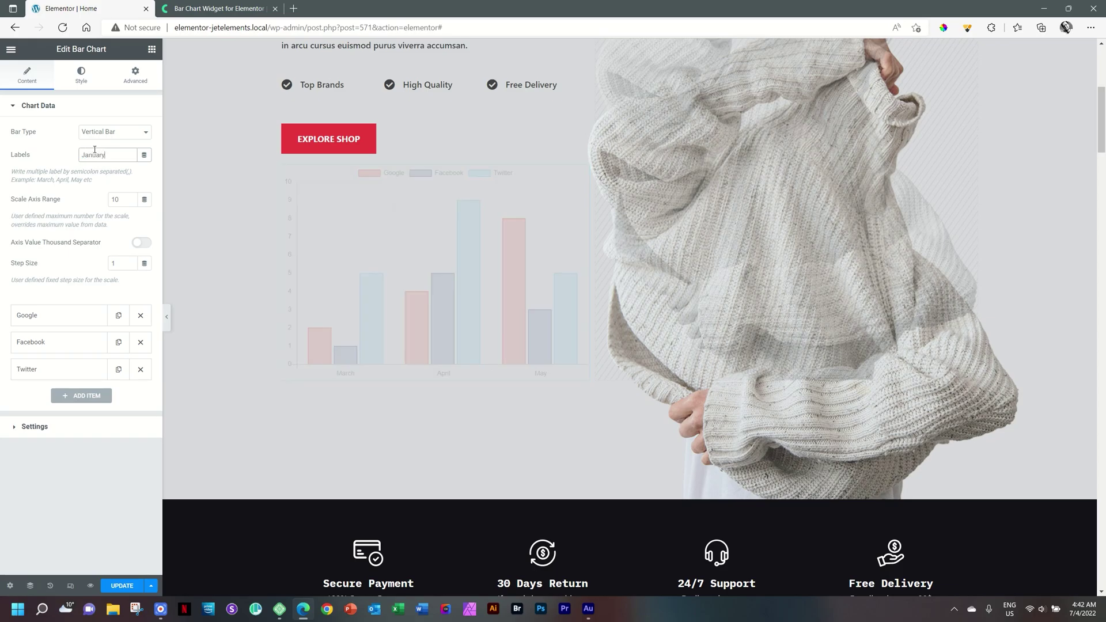
type(", February, Mar")
type("ch, Apri")
type("l")
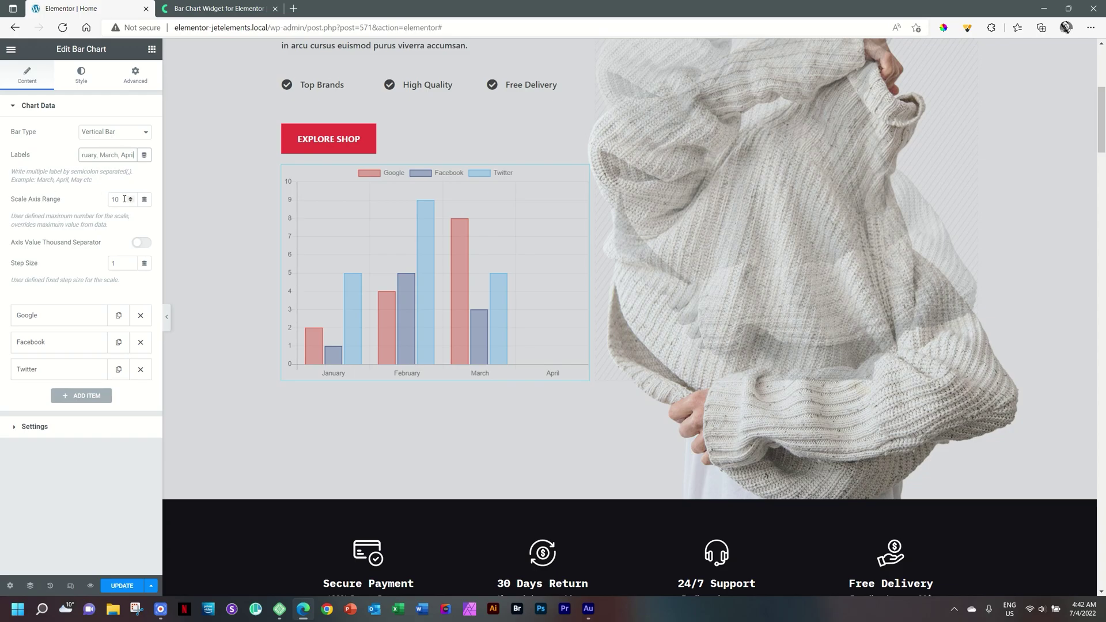
double_click(125, 198)
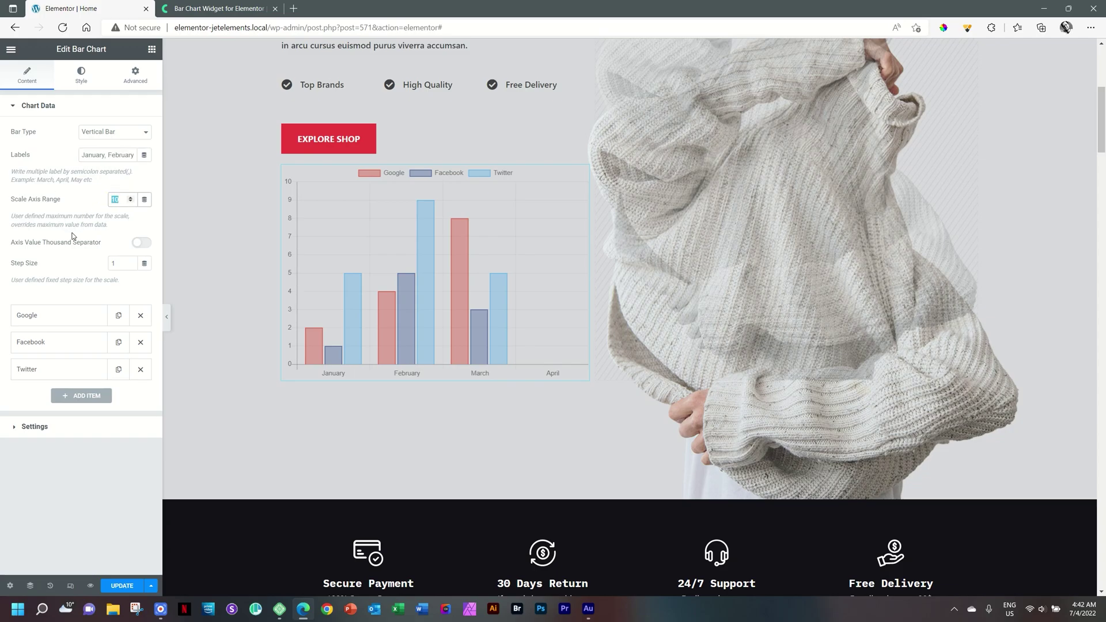
Step: Set Scale Axis Range to 1000 and Step Size to 250, leaving the thousand separator off
type("1000")
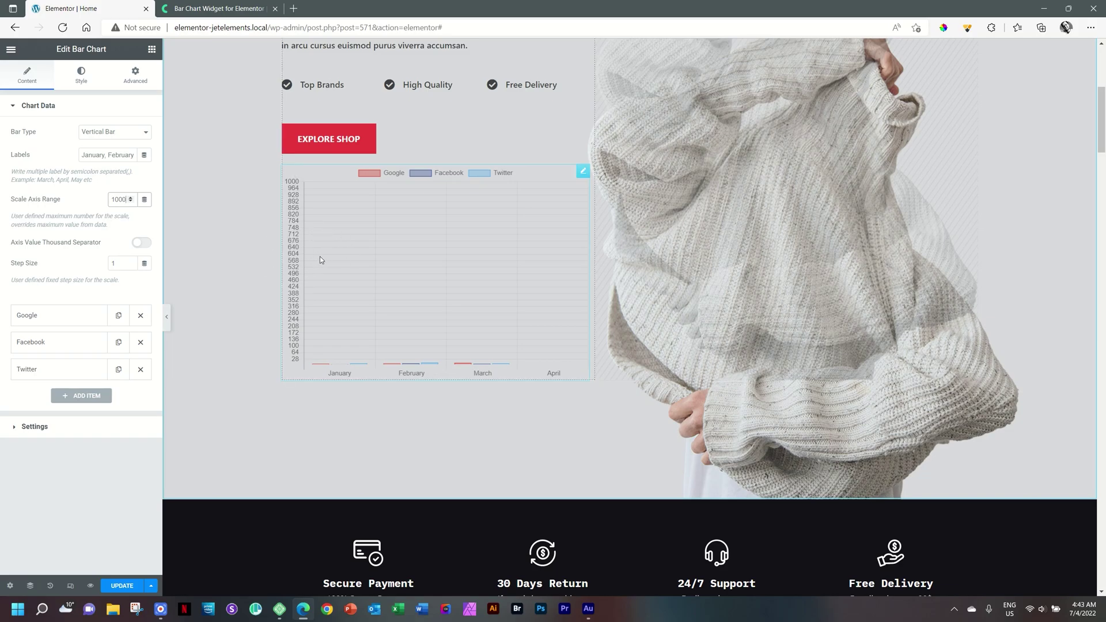
left_click(15, 266)
type("00")
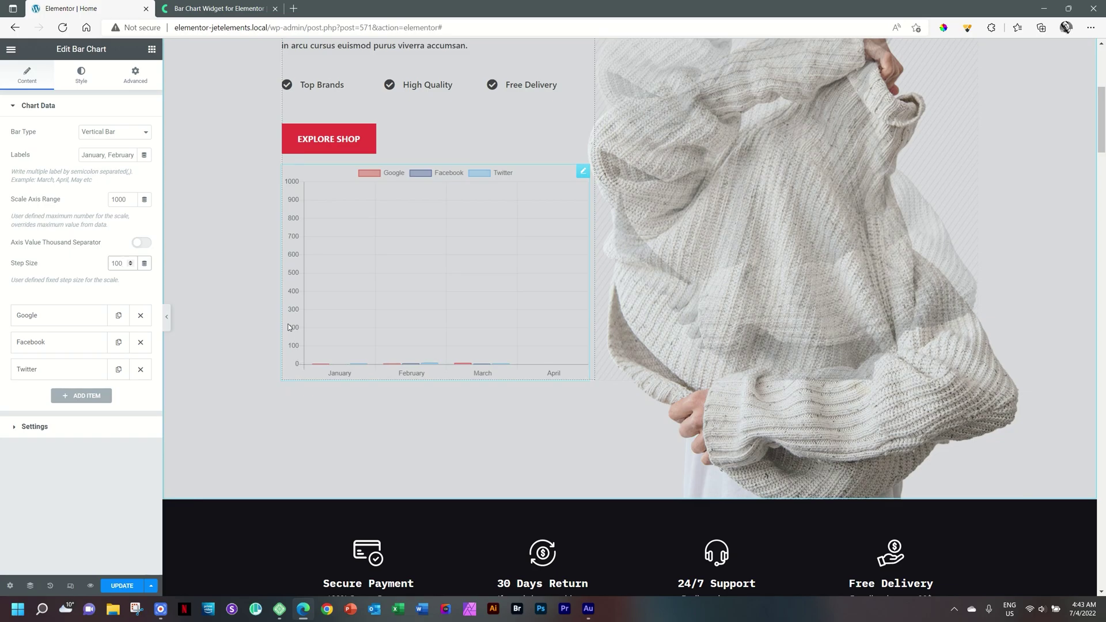
double_click(118, 264)
type("25")
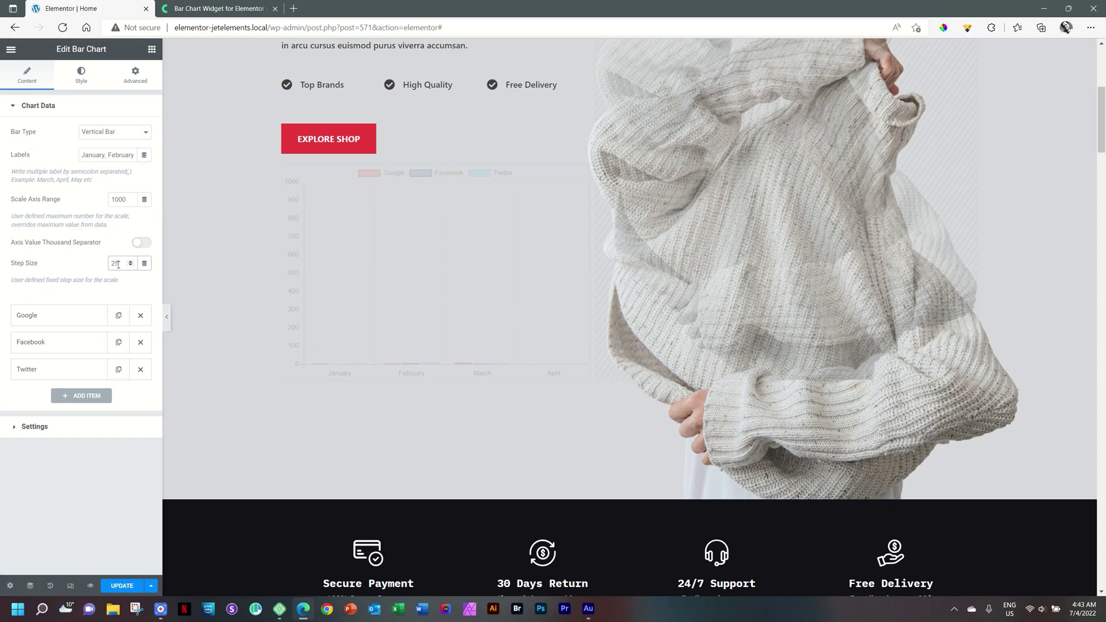
type("0")
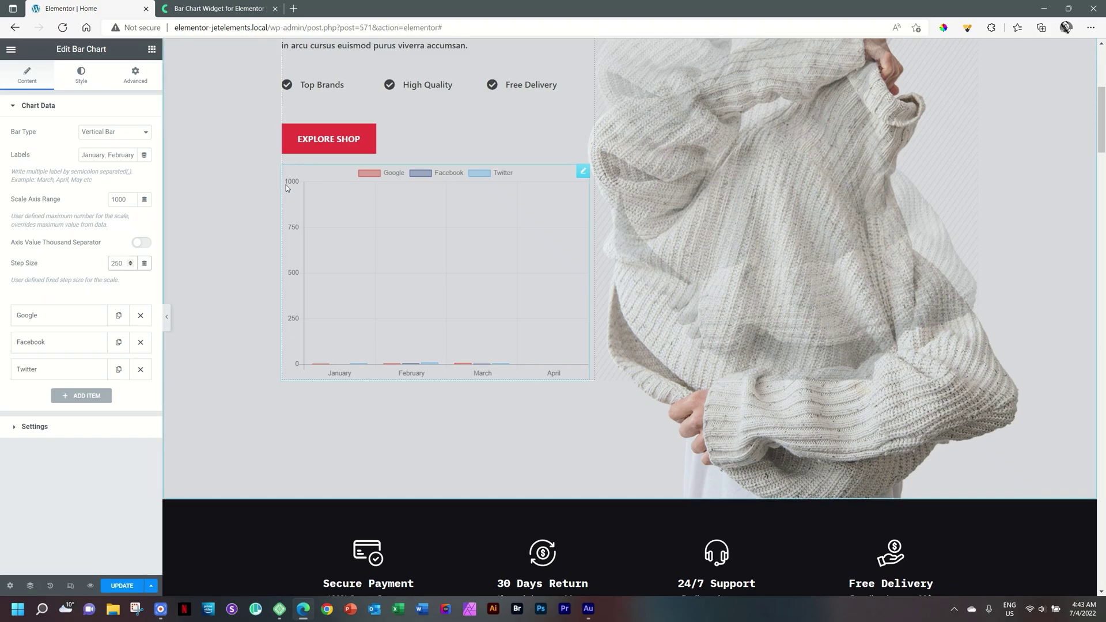
left_click(141, 242)
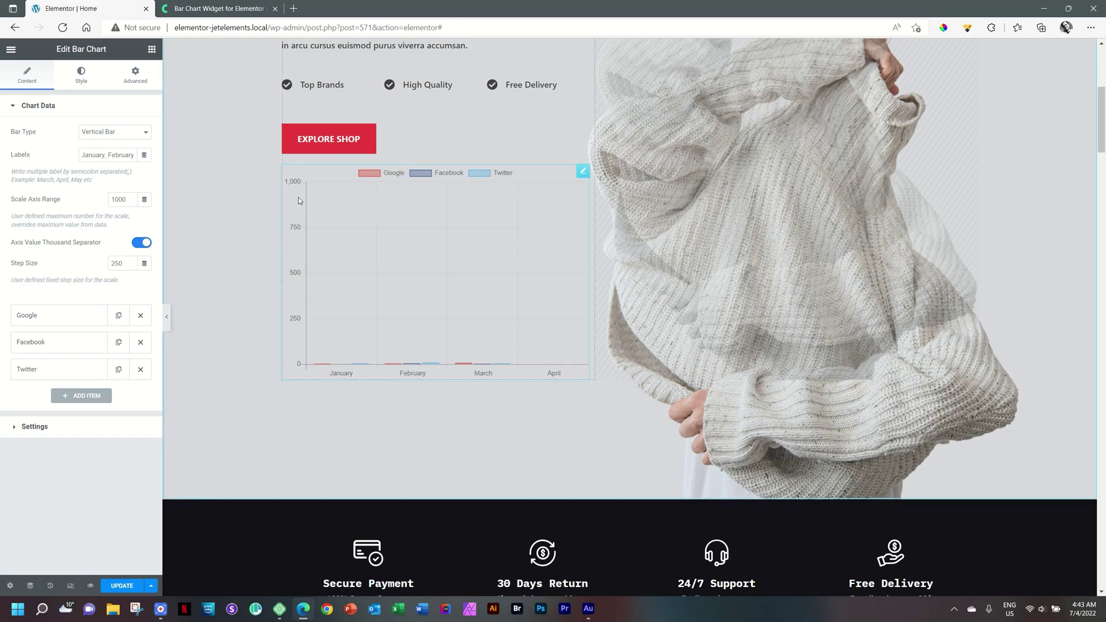
left_click(146, 244)
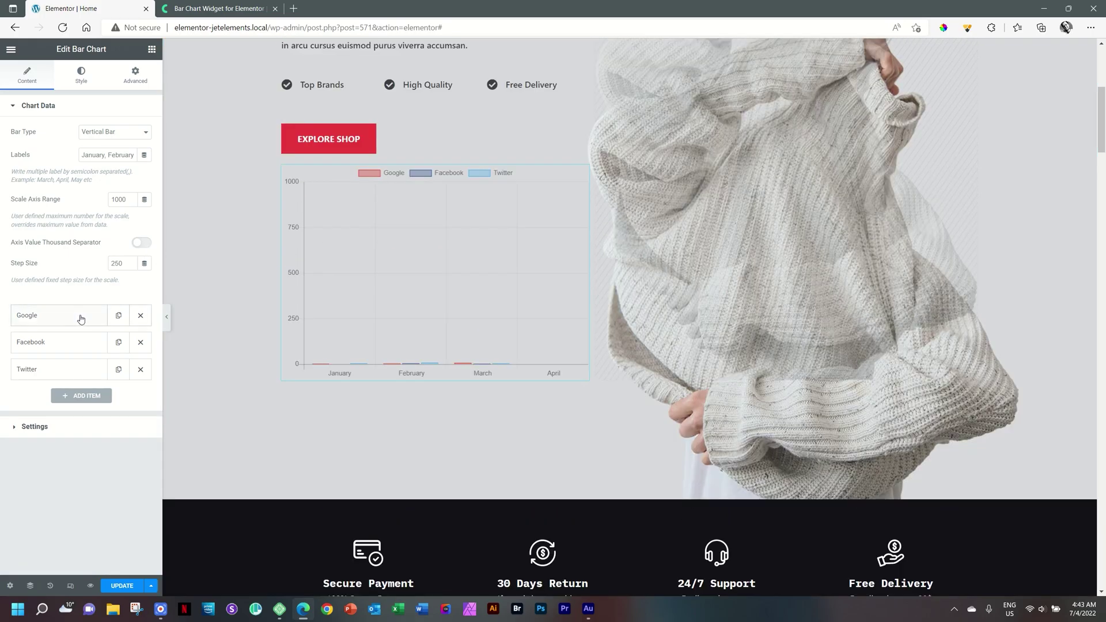
Step: Rename the Google series to 'Video 1' with data 200, 345, 12, 7
left_click(76, 318)
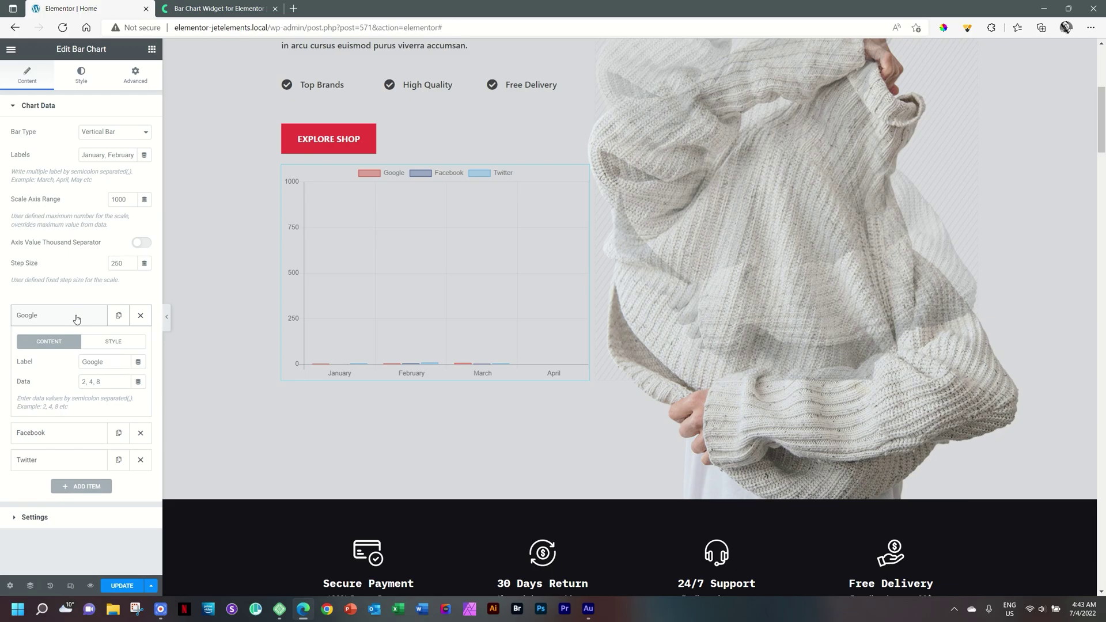
left_click_drag(115, 362, 66, 366)
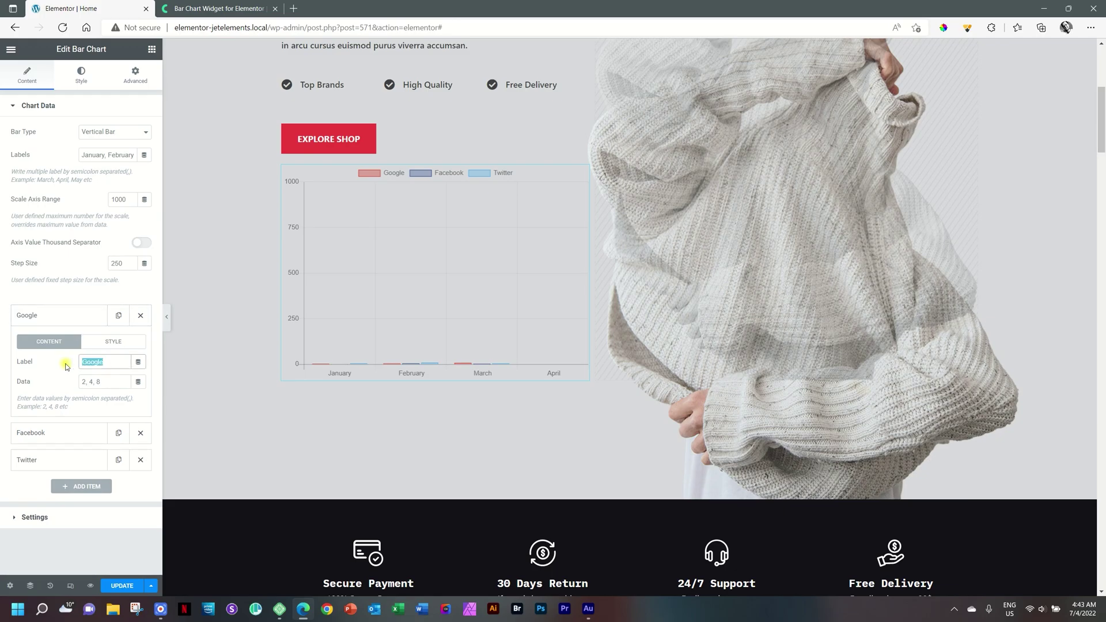
type("Video ")
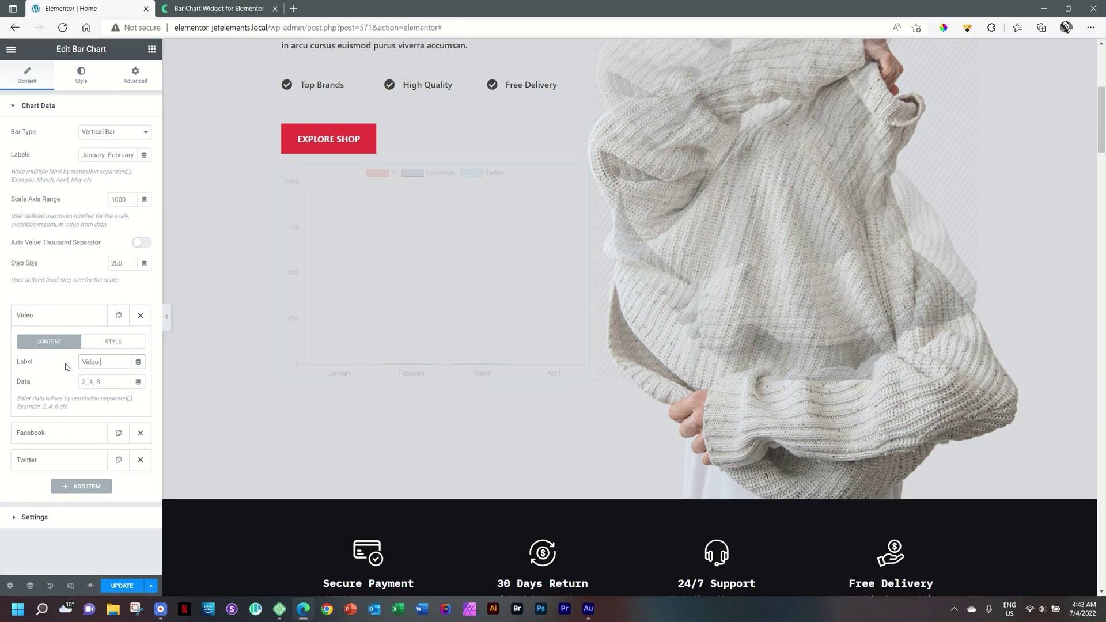
type("1")
left_click_drag(107, 382, 65, 383)
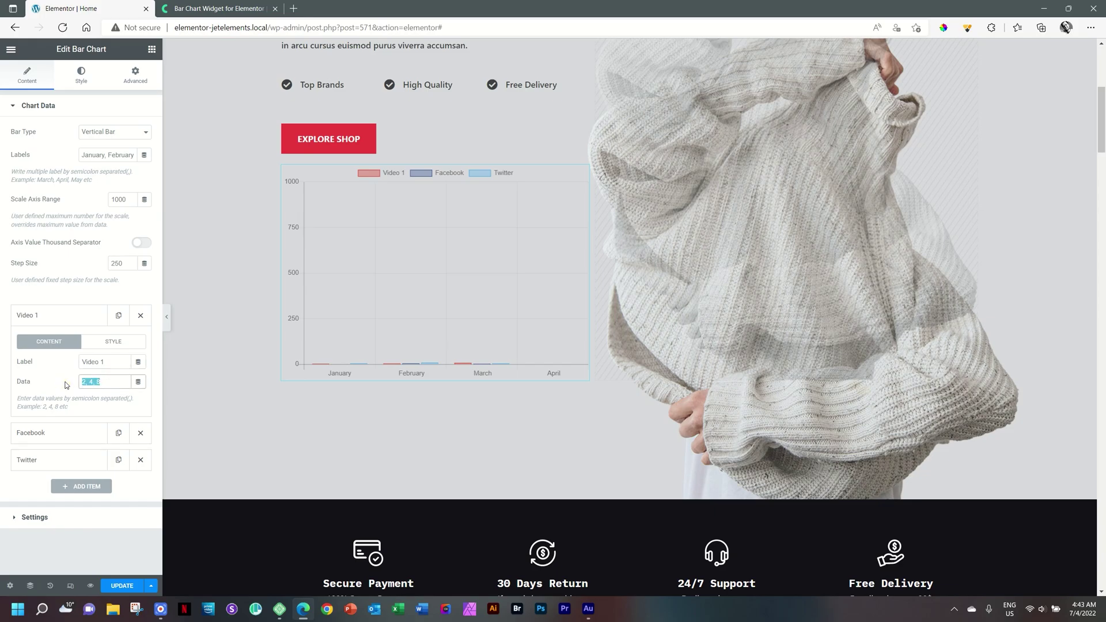
type("200, 345, 12, 7")
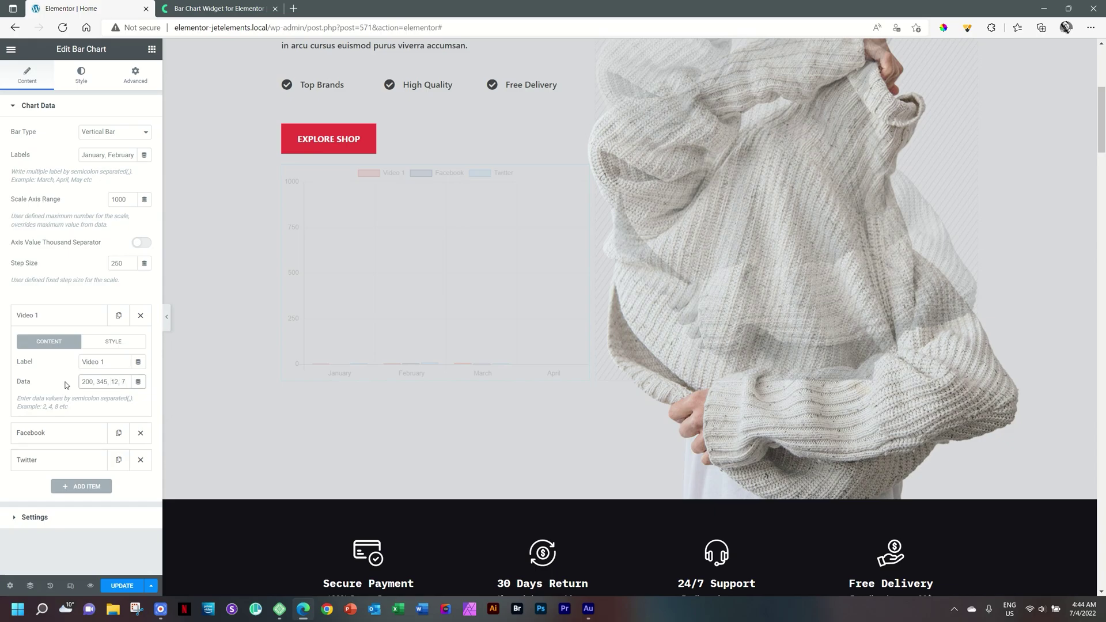
left_click(108, 340)
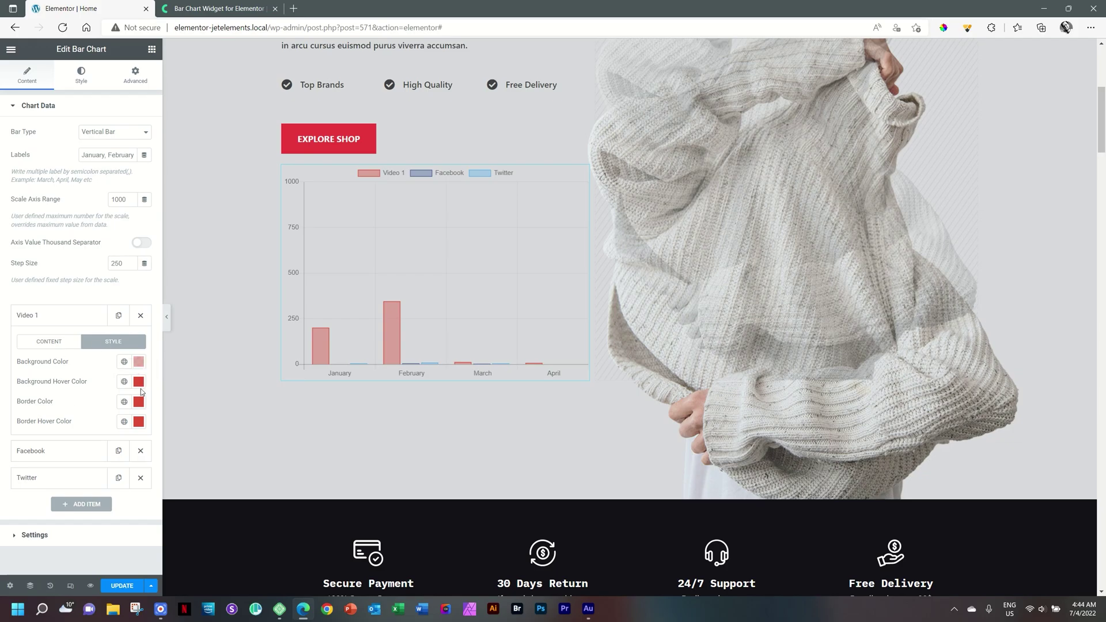
left_click(57, 341)
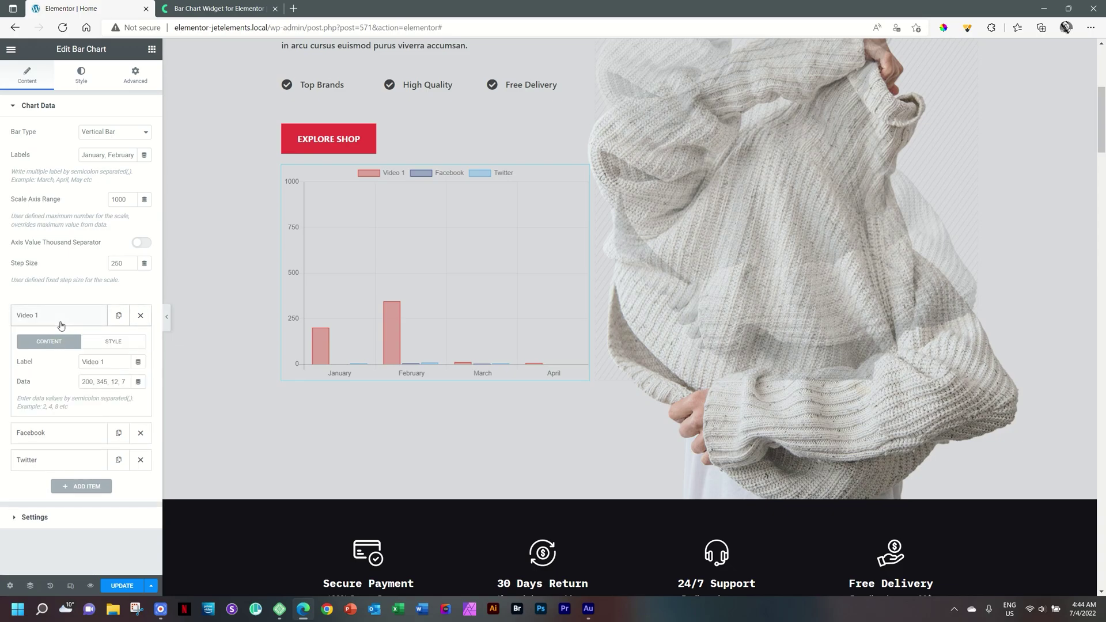
left_click(59, 320)
Step: Rename the Facebook series to 'Video 2' with data 789, 675, 900, 333
left_click(60, 344)
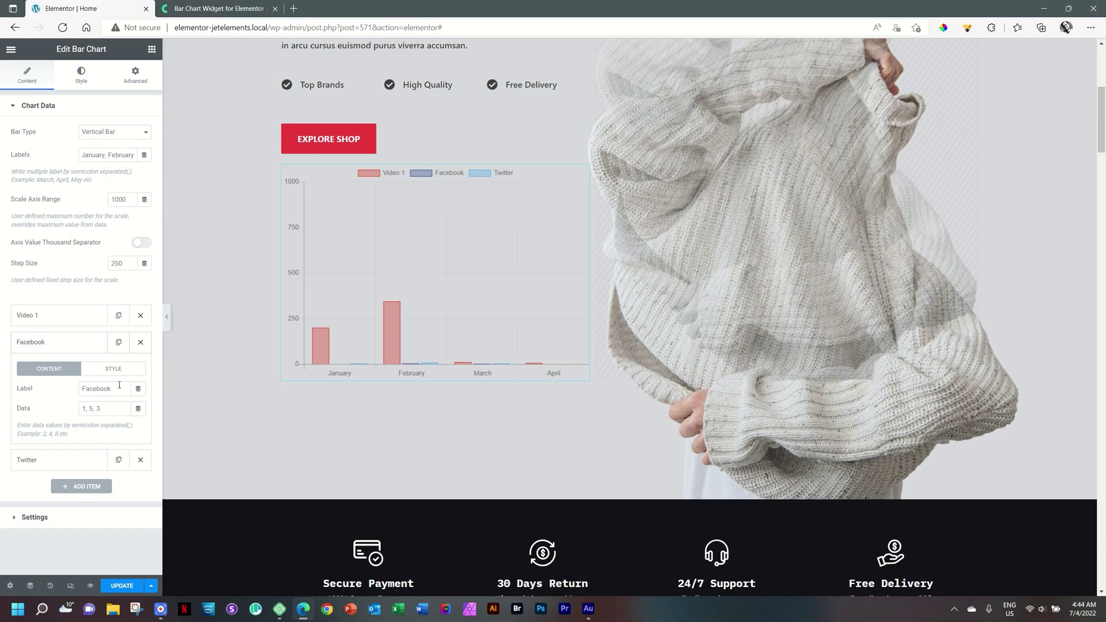
left_click_drag(122, 389, 81, 388)
type("Video 2")
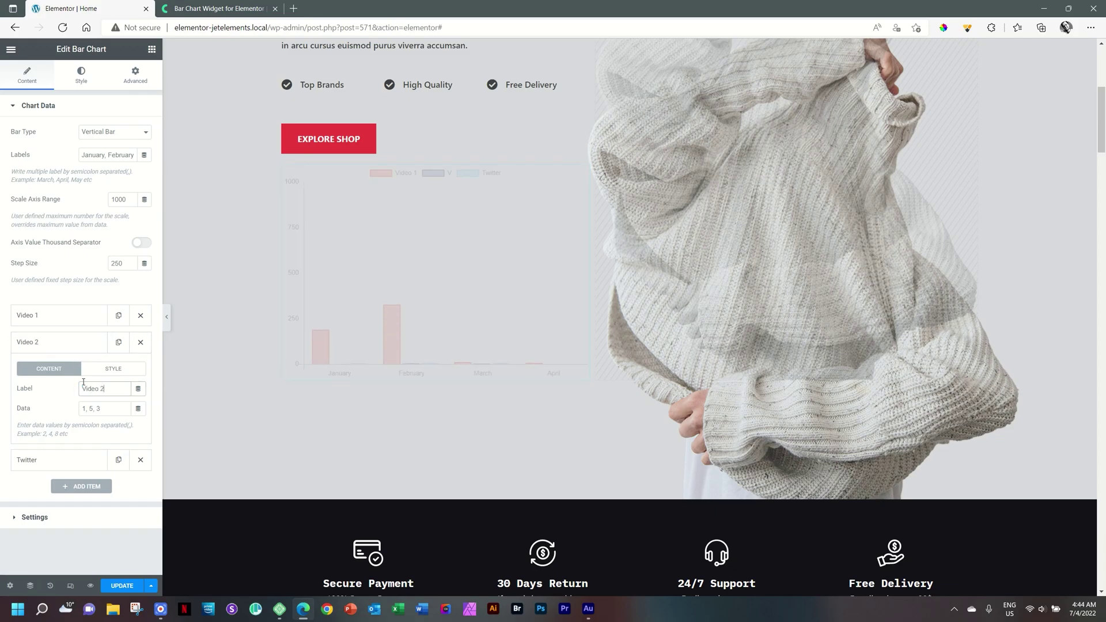
left_click_drag(109, 409, 70, 413)
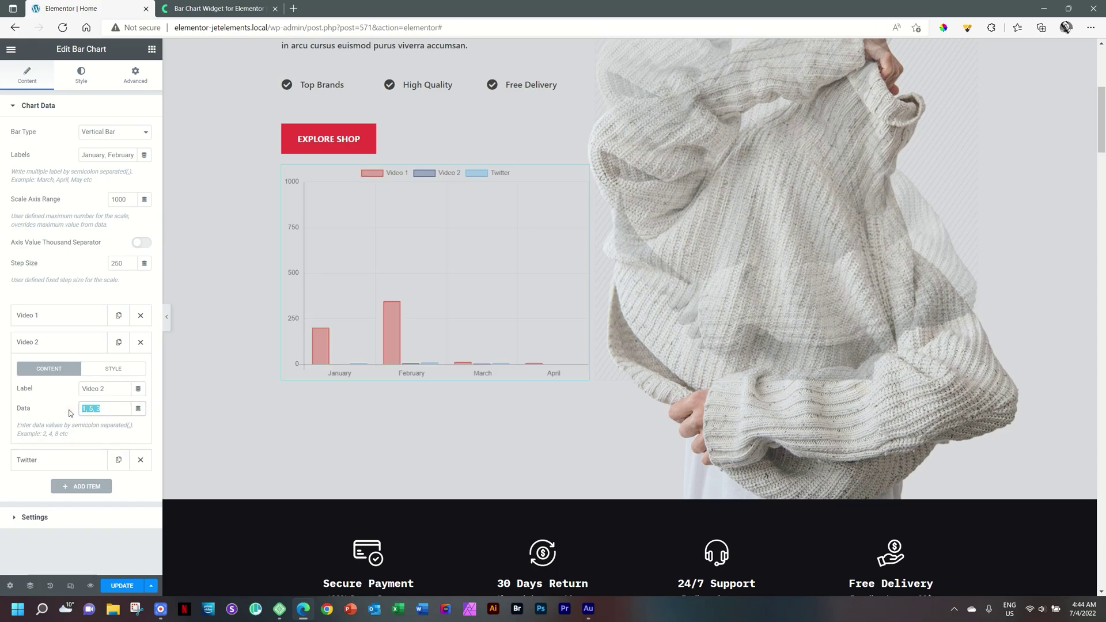
type("789")
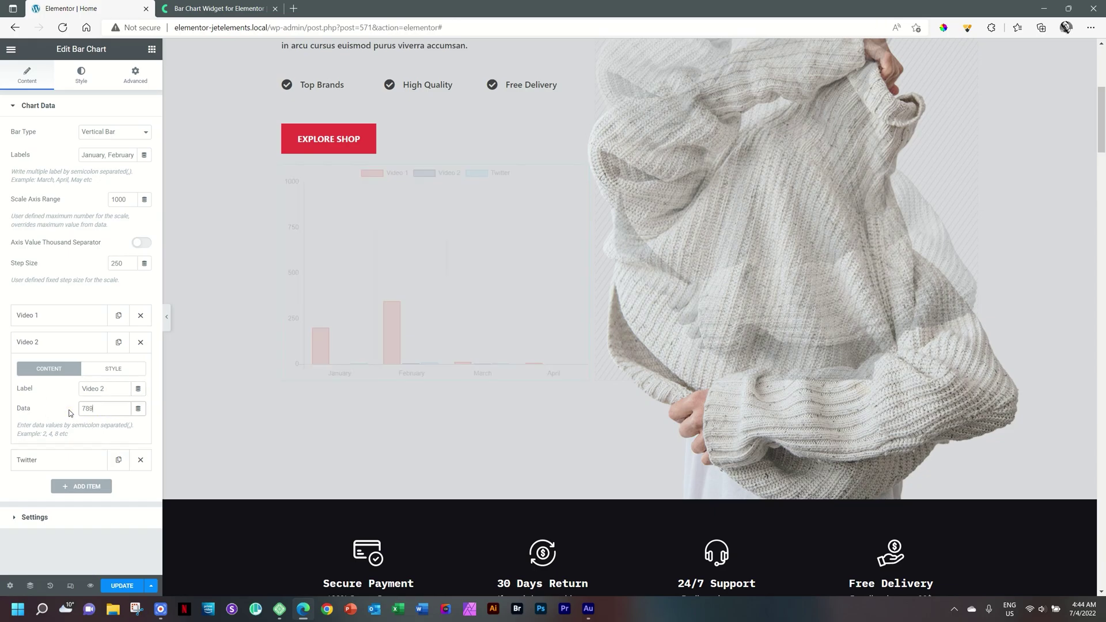
type(", 67")
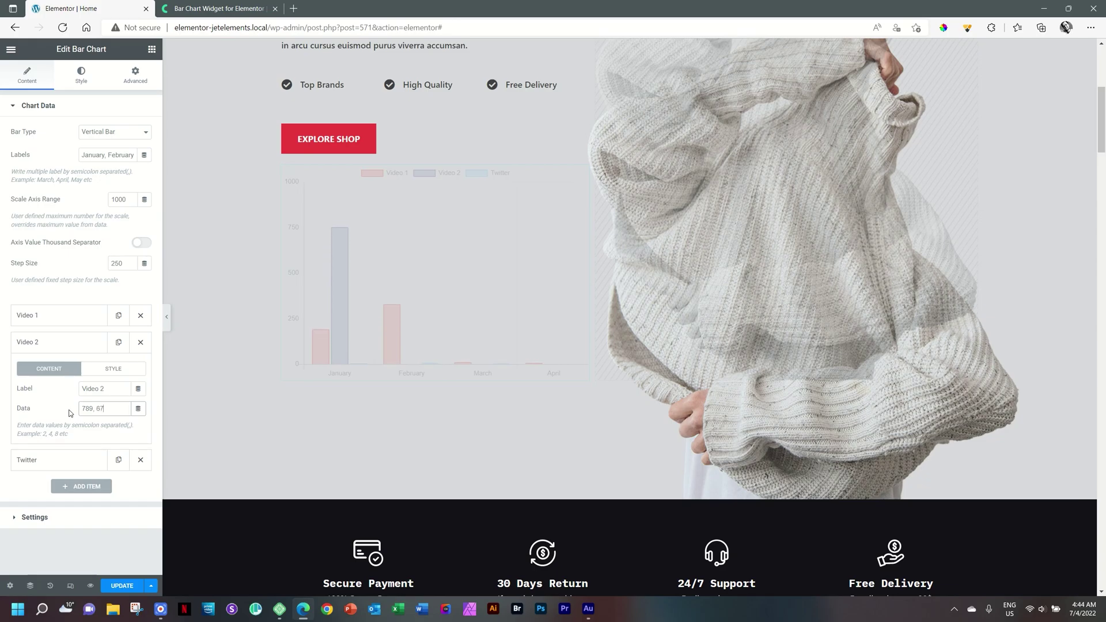
type("5, 900")
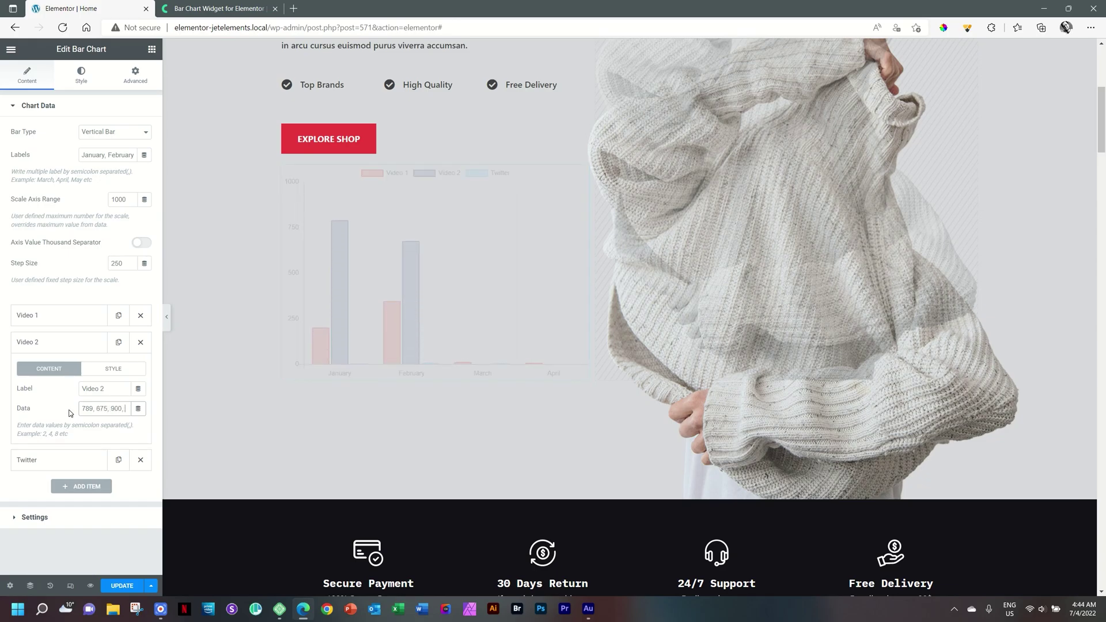
type(", 333")
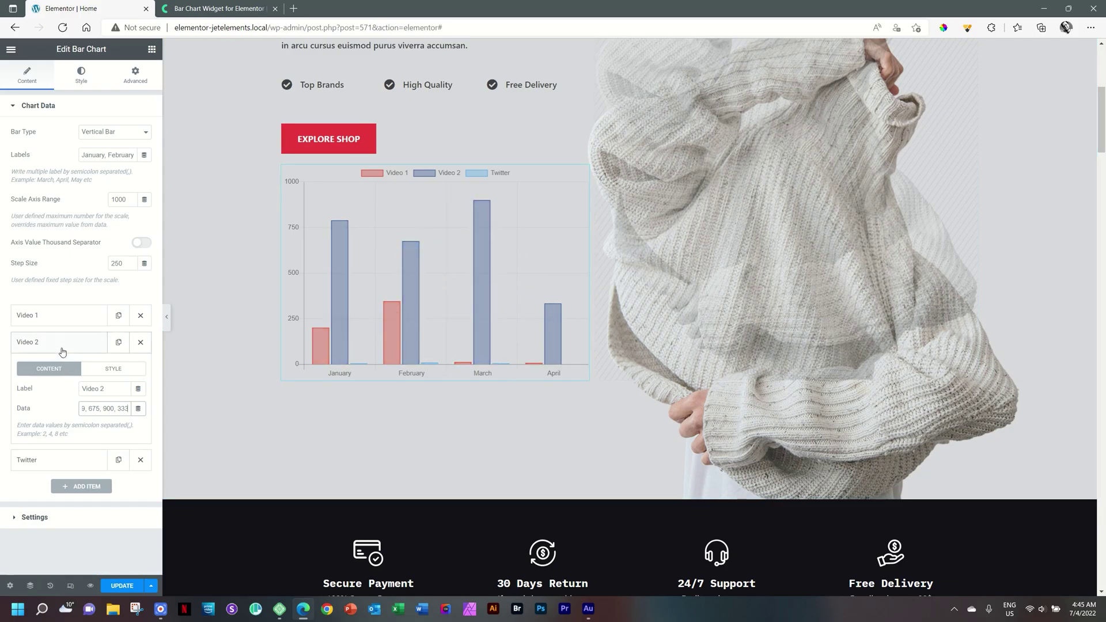
left_click(112, 369)
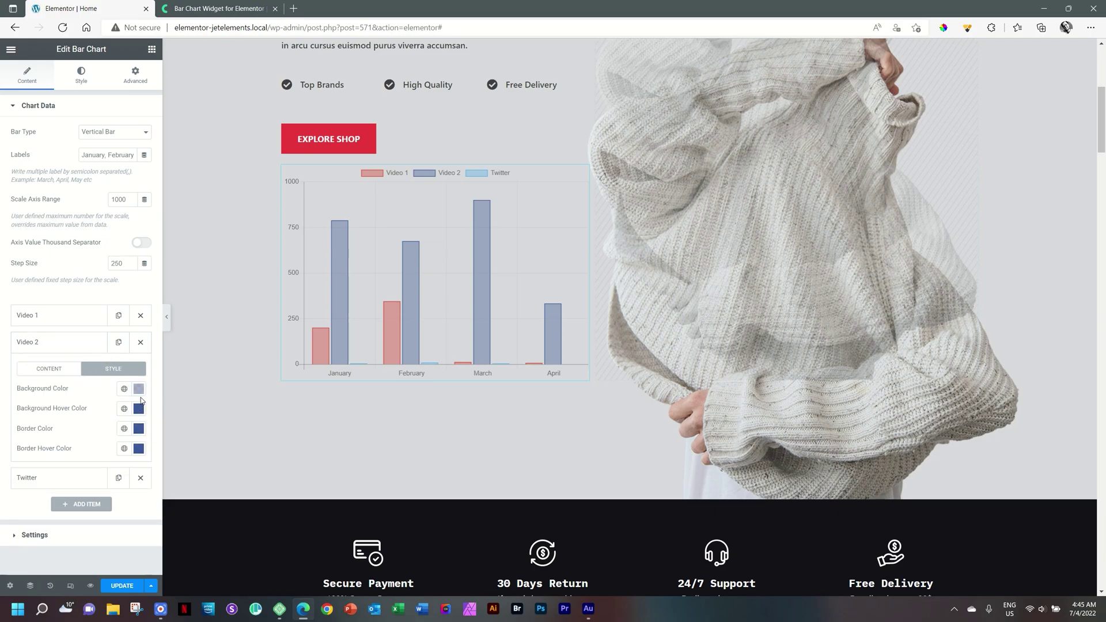
left_click(76, 345)
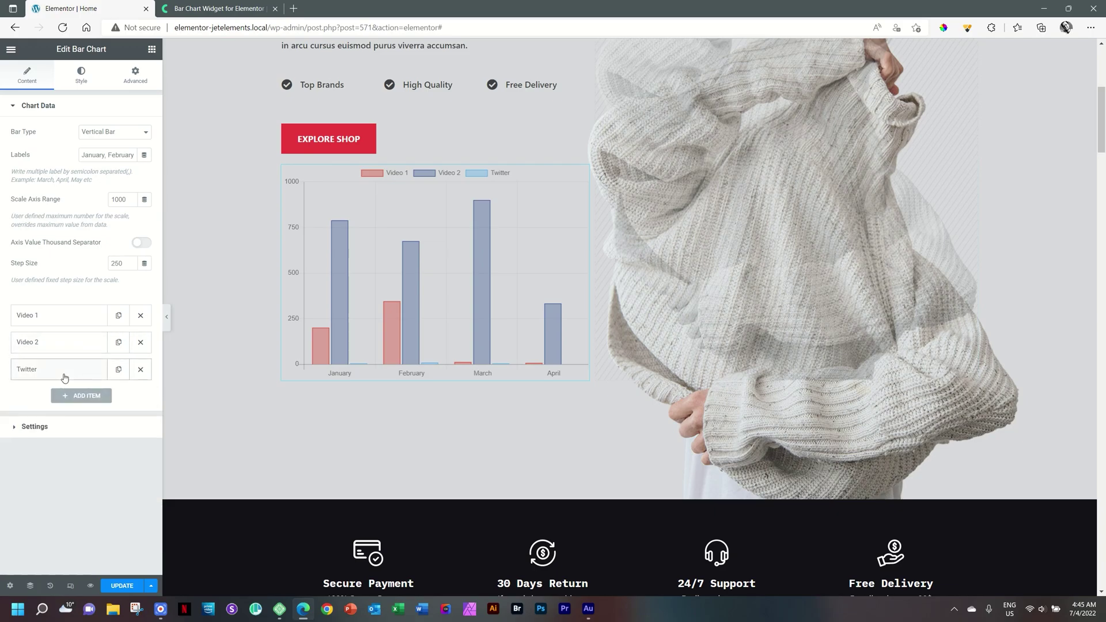
left_click(64, 377)
Step: Rename the Twitter series to 'Video 3' with data 0, 322, 219, 55, then duplicate it
double_click(99, 415)
type("V")
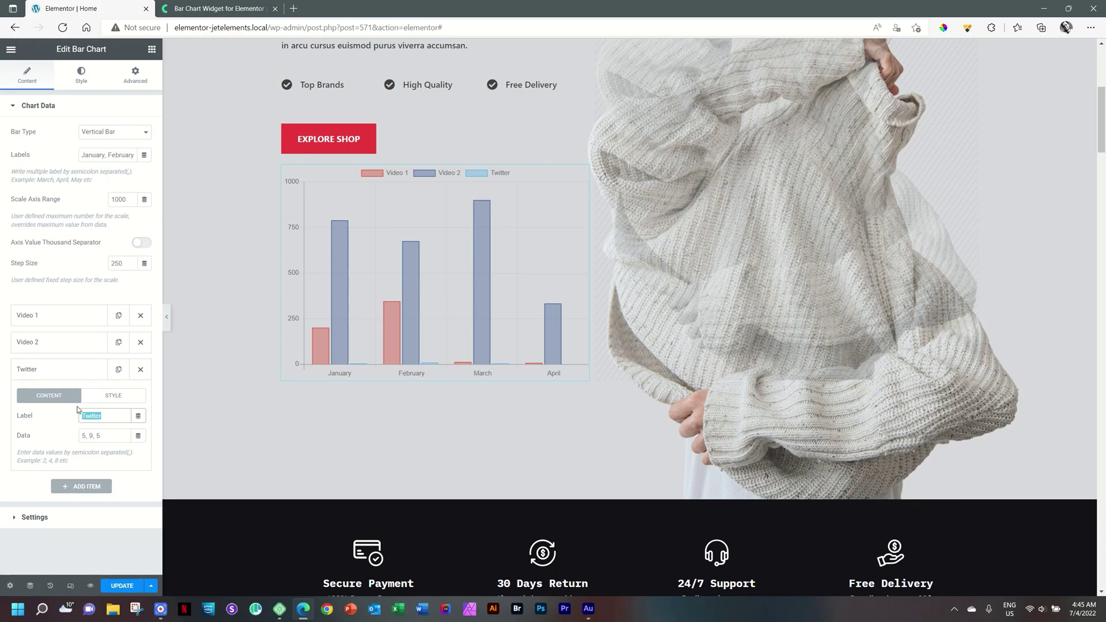
type("ideo 3")
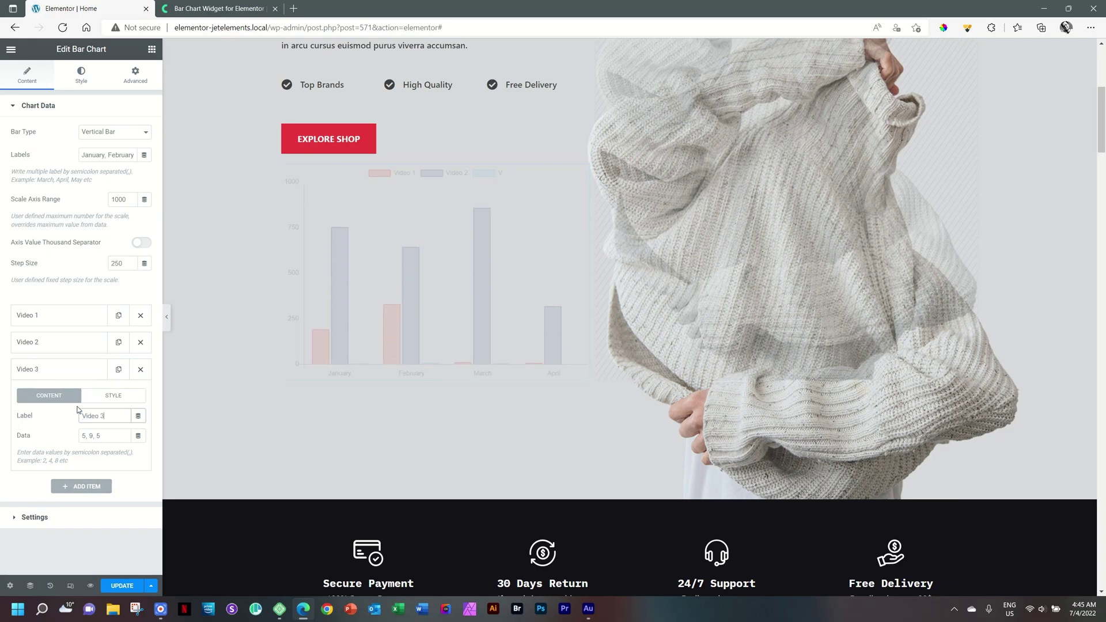
left_click(114, 439)
left_click_drag(113, 439, 76, 443)
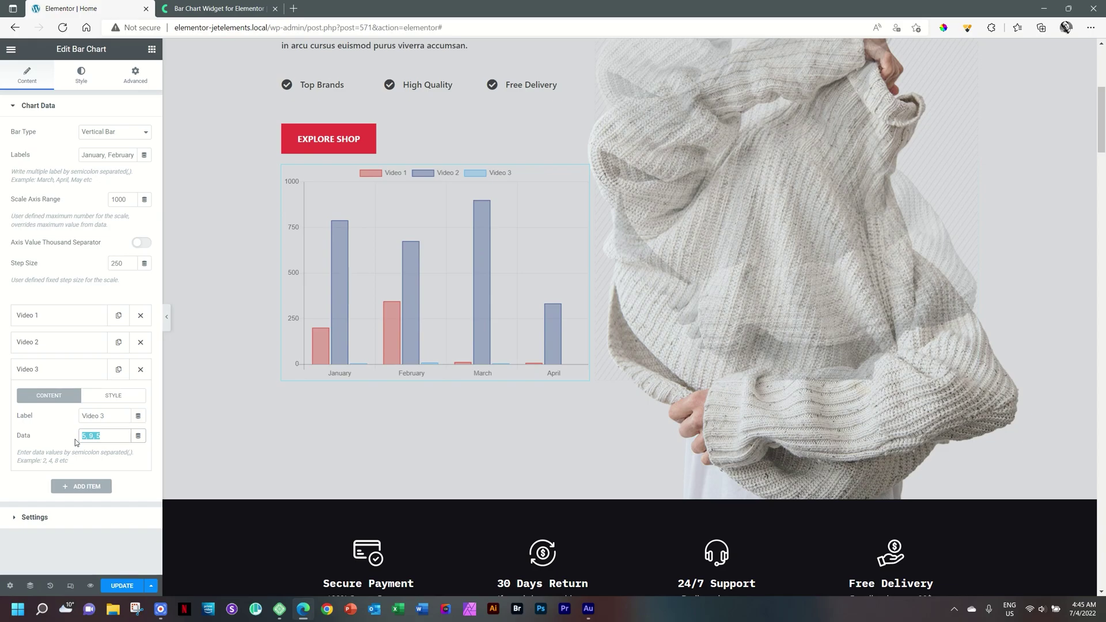
type("0, ")
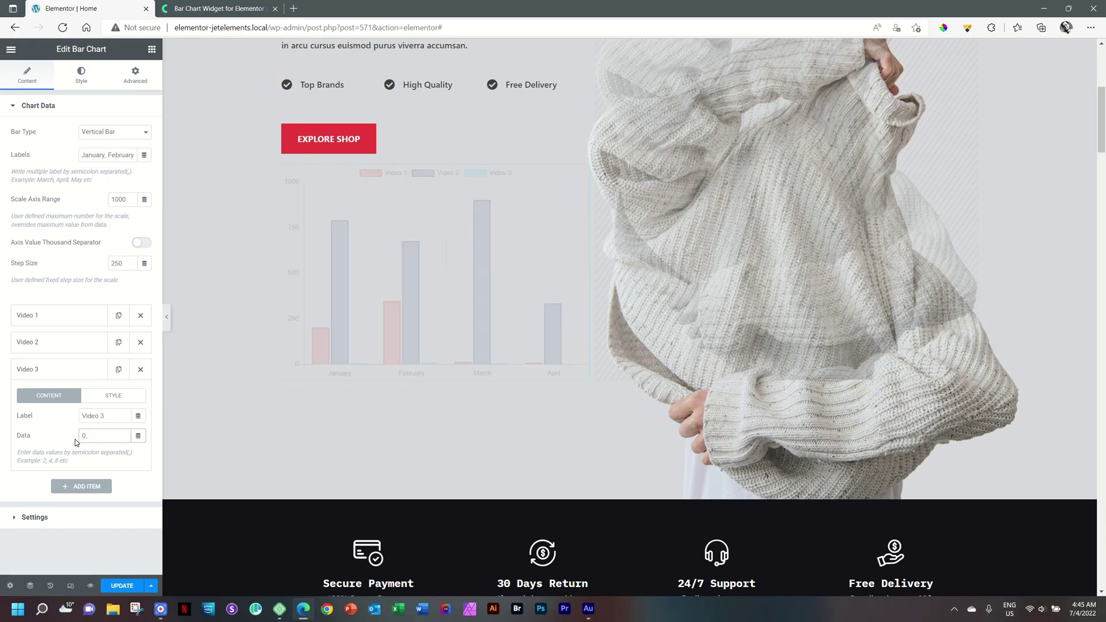
type("3")
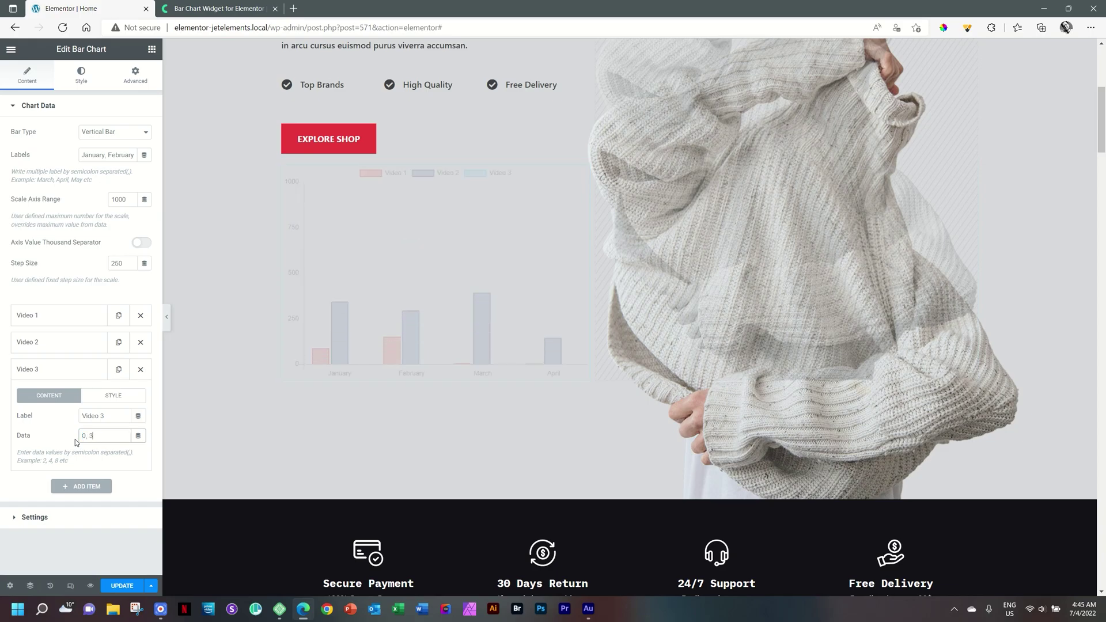
type("22, ")
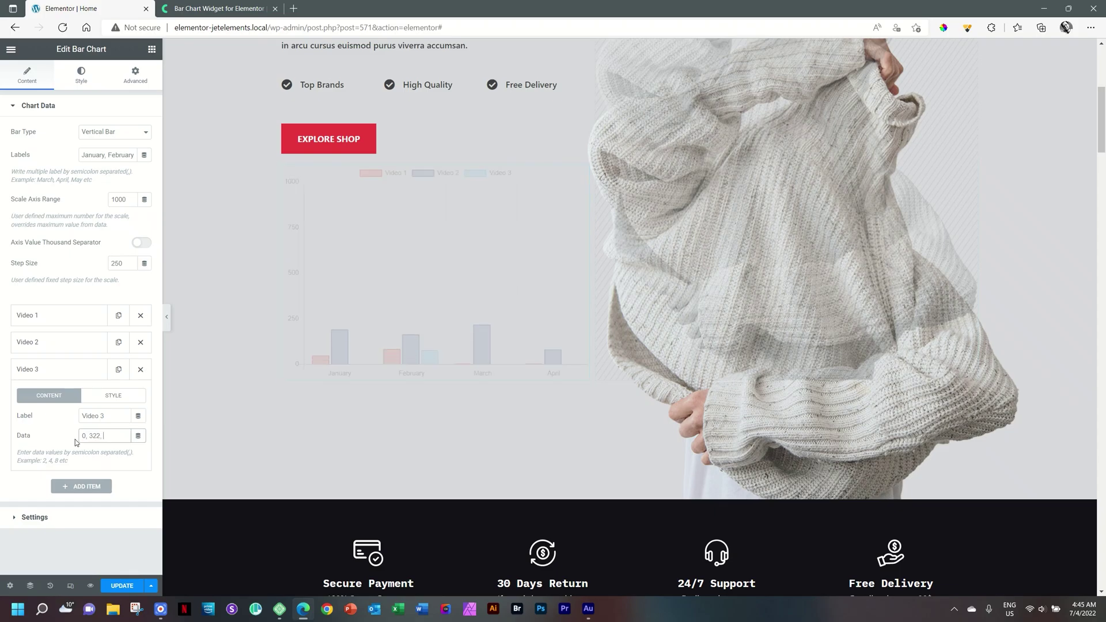
type("219, ")
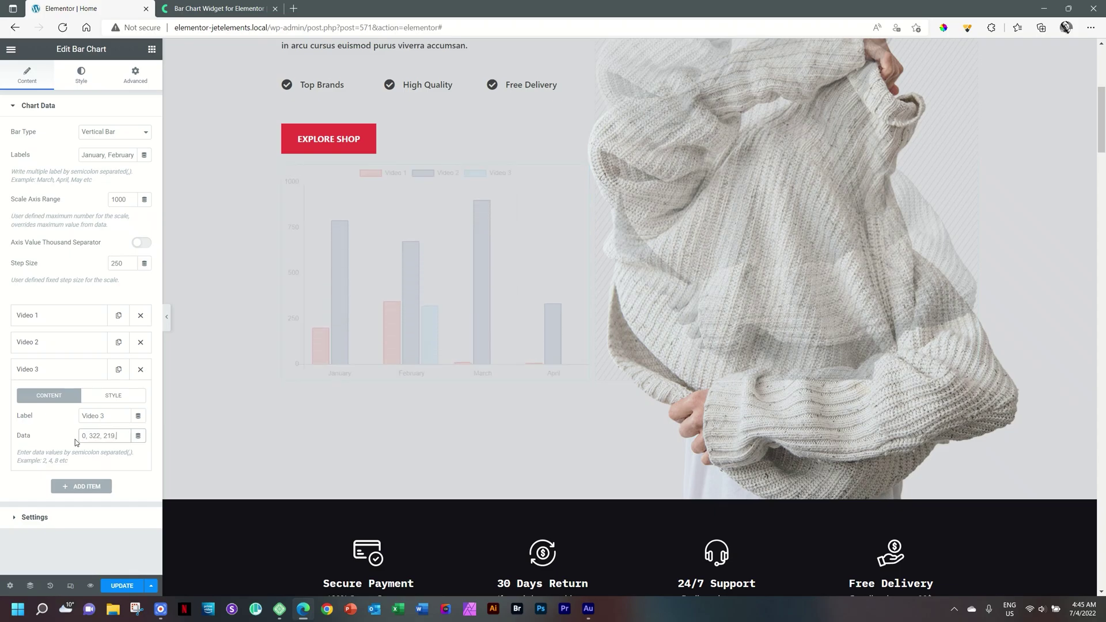
type("55")
left_click(79, 370)
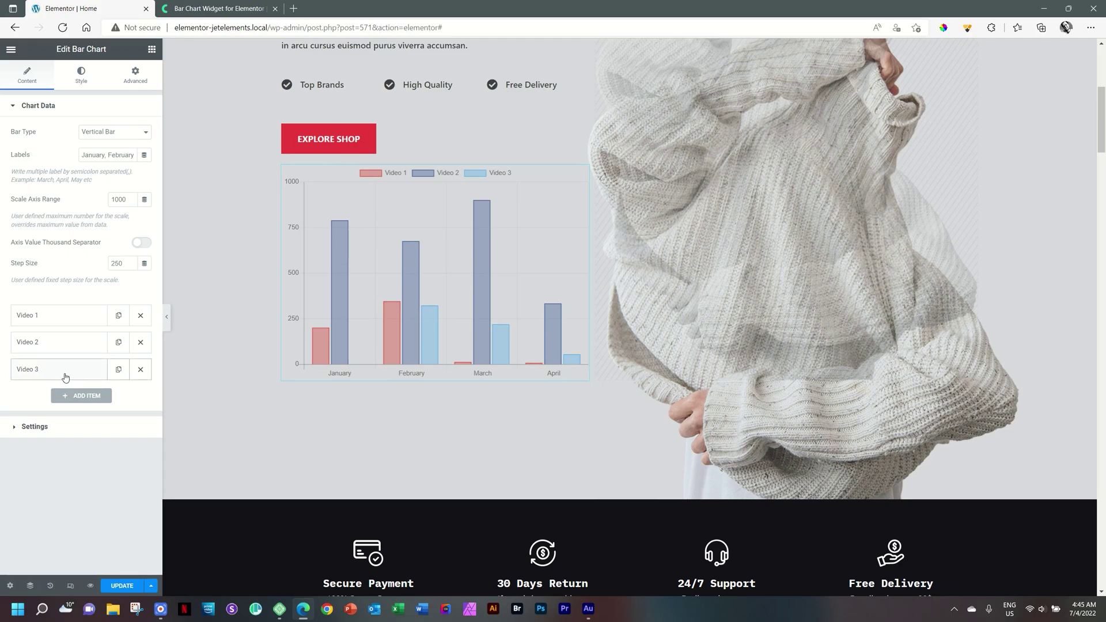
left_click(118, 371)
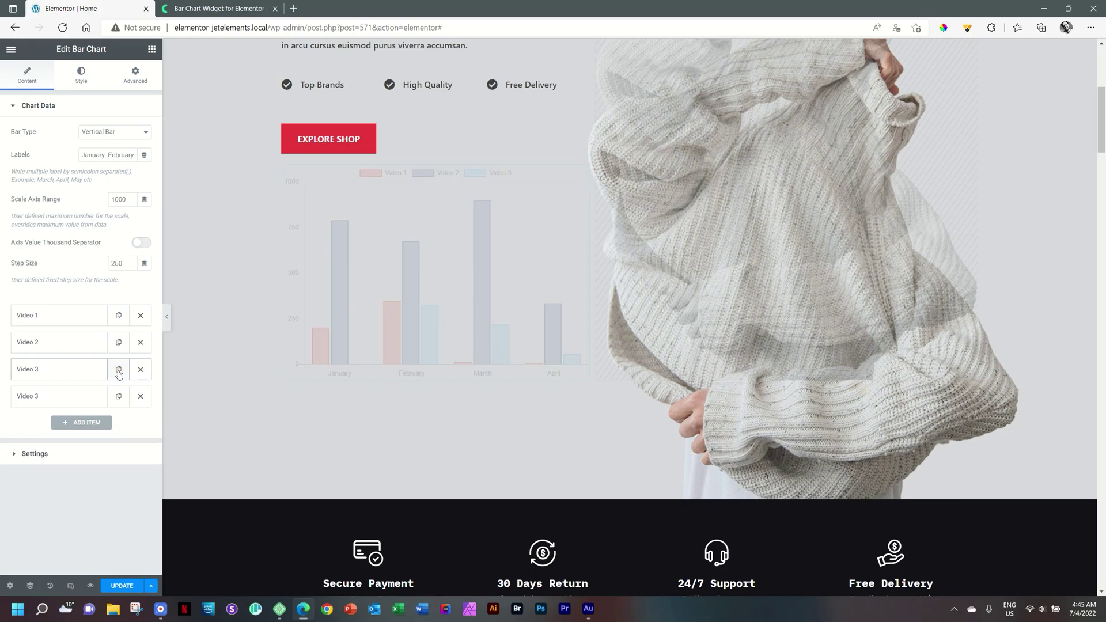
Step: Relabel the duplicated series 'Video 4' and enter its data 0, 0, 0, 472
left_click(52, 401)
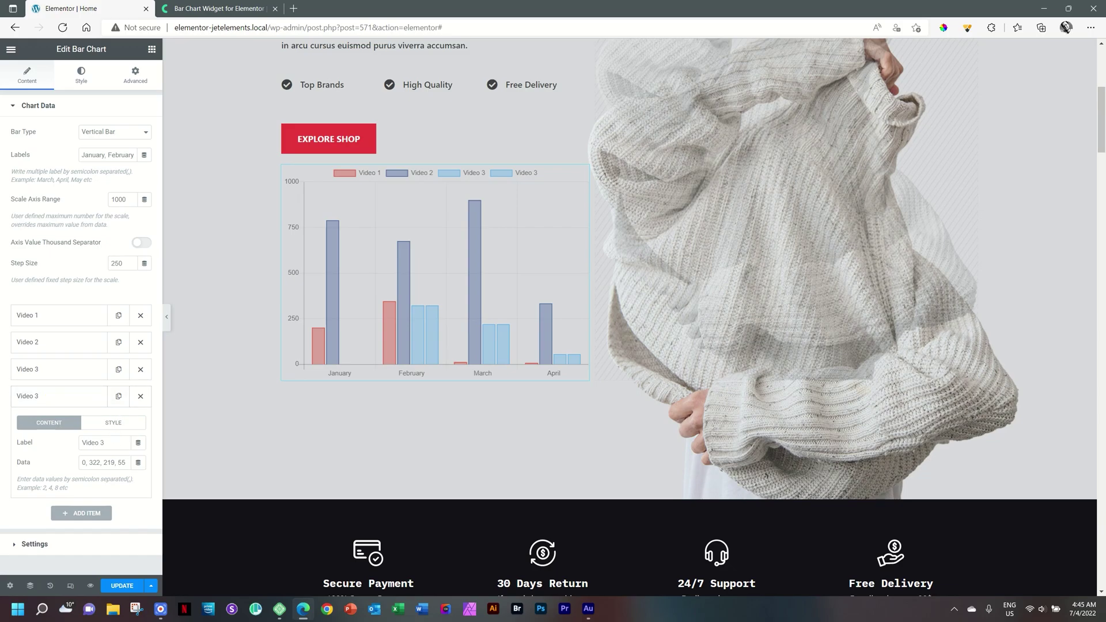
left_click(117, 441)
key("BackSpace")
type("4")
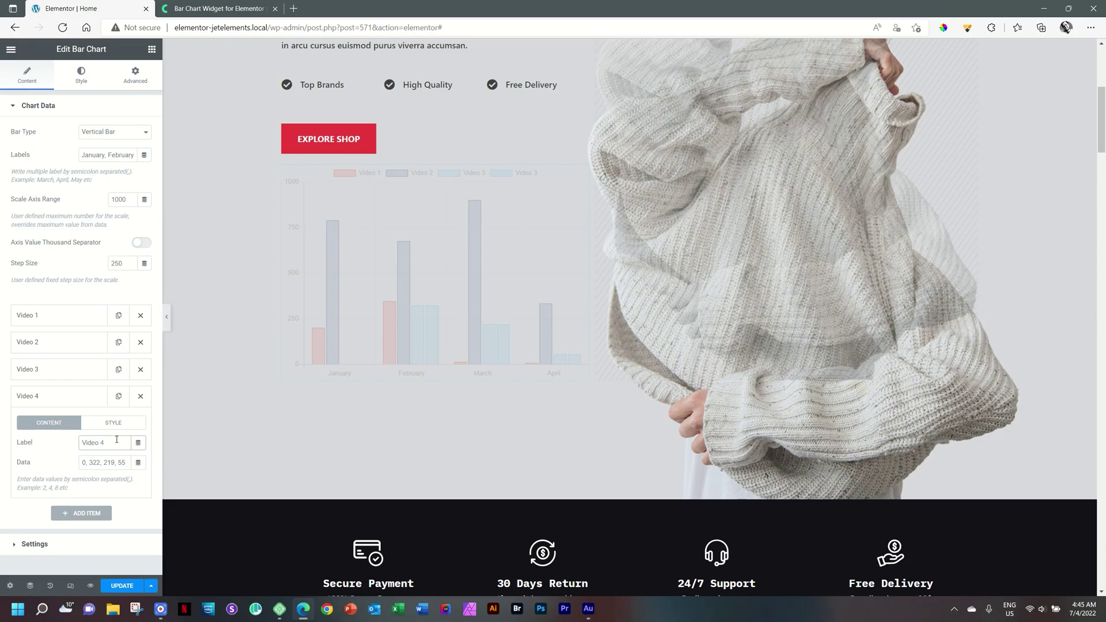
left_click_drag(124, 462, 82, 463)
type("0")
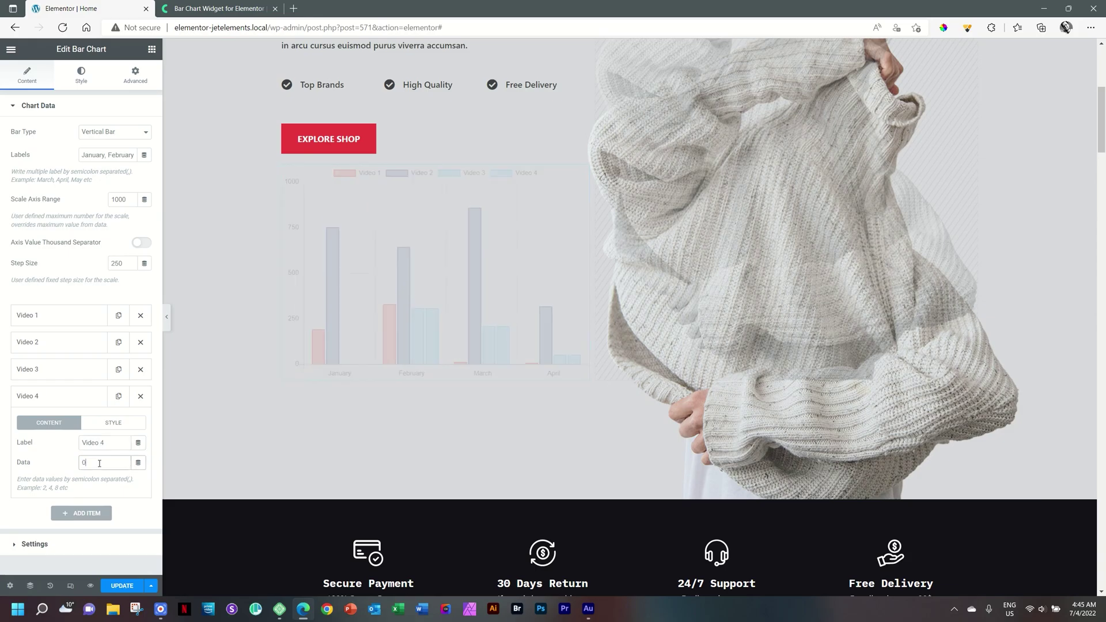
type(",")
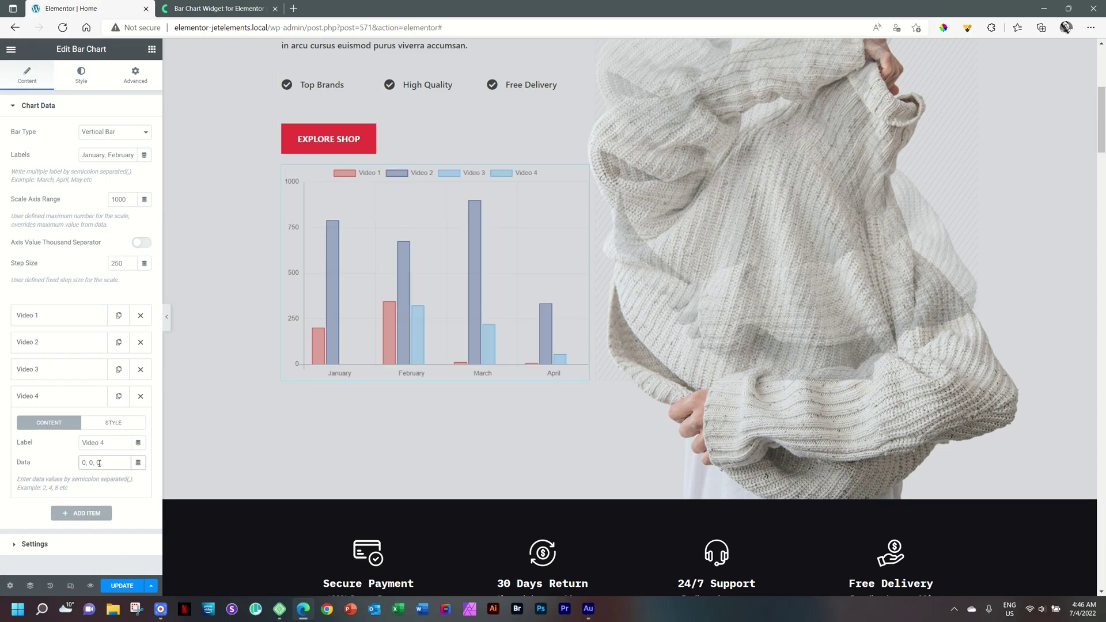
type("0, 0, 47")
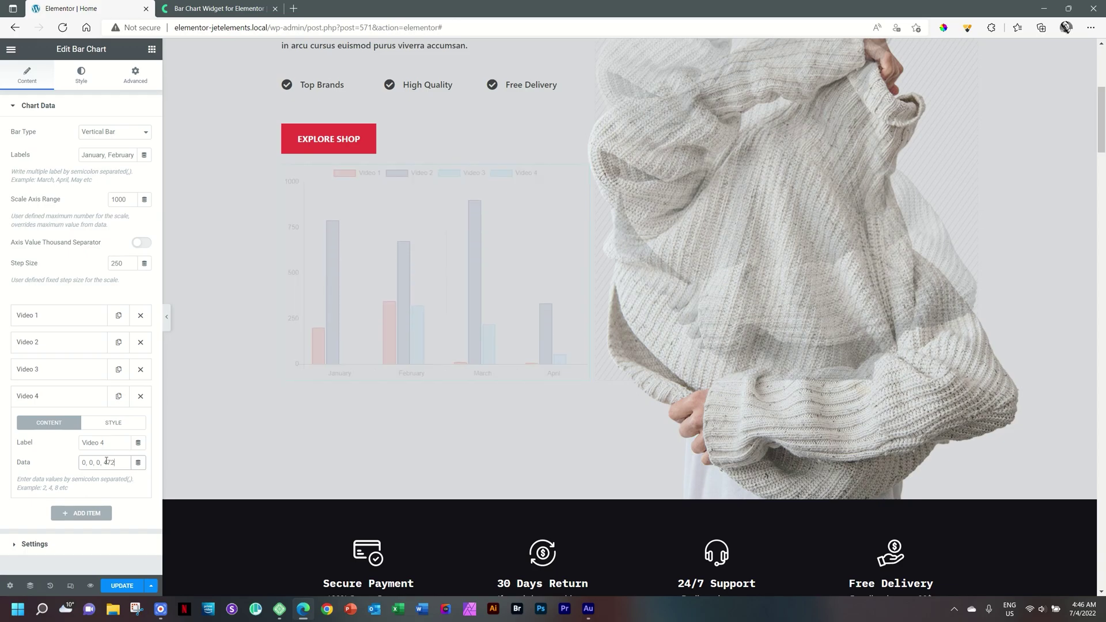
type("2")
Step: Set Video 4's bar background colour to magenta
left_click(109, 423)
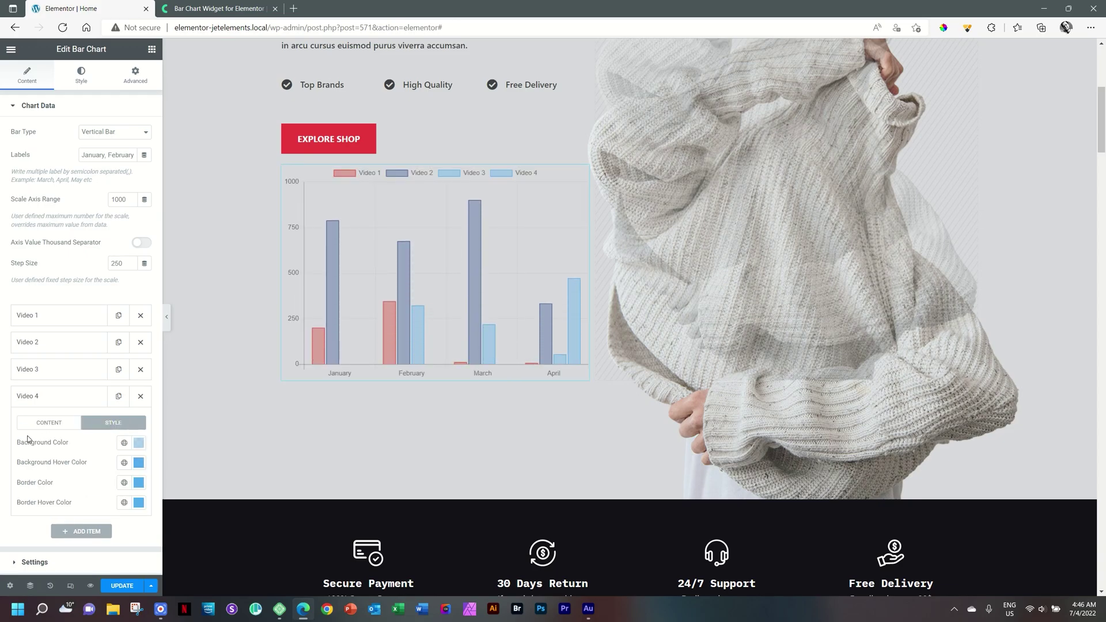
left_click(138, 444)
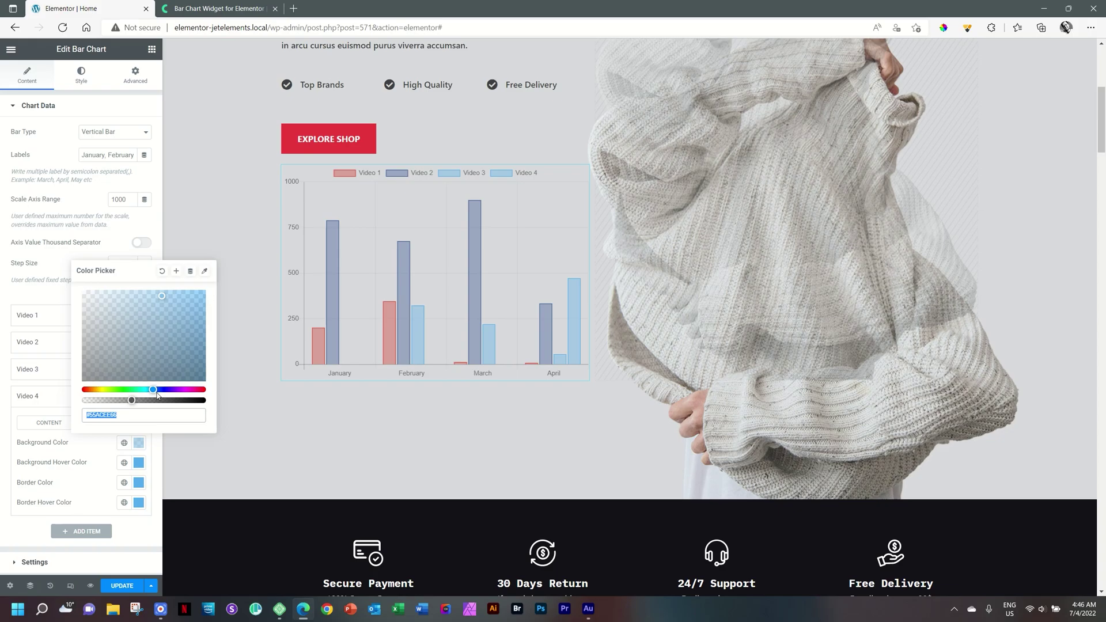
left_click_drag(157, 395, 71, 393)
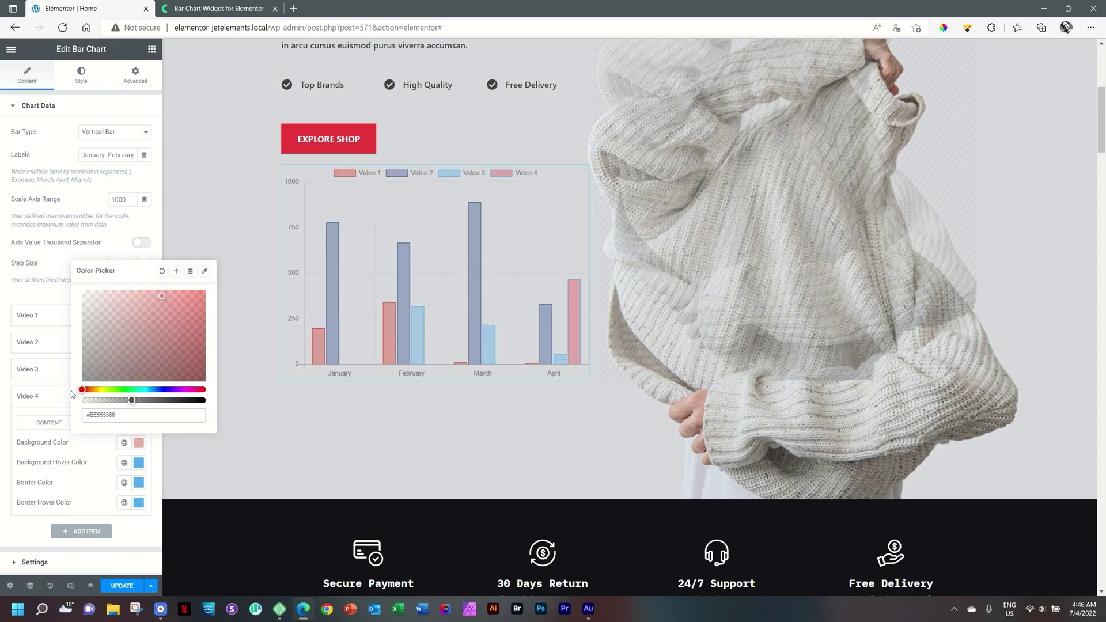
left_click_drag(85, 391, 186, 392)
Step: Make Video 4's background hover, border and border hover colours magenta too
left_click(138, 463)
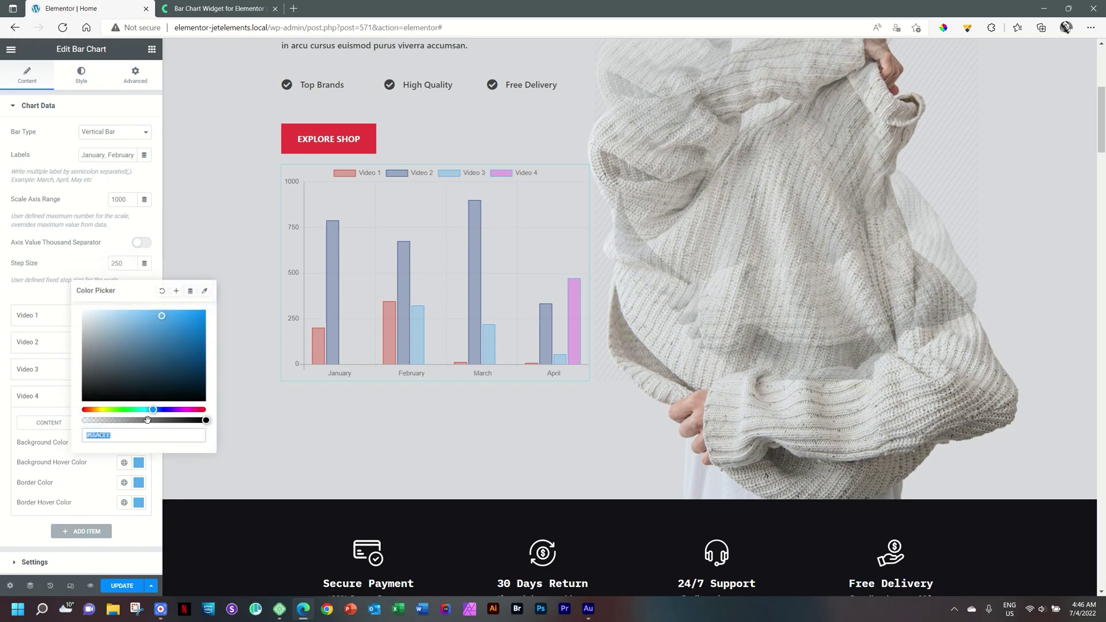
left_click_drag(151, 410, 185, 410)
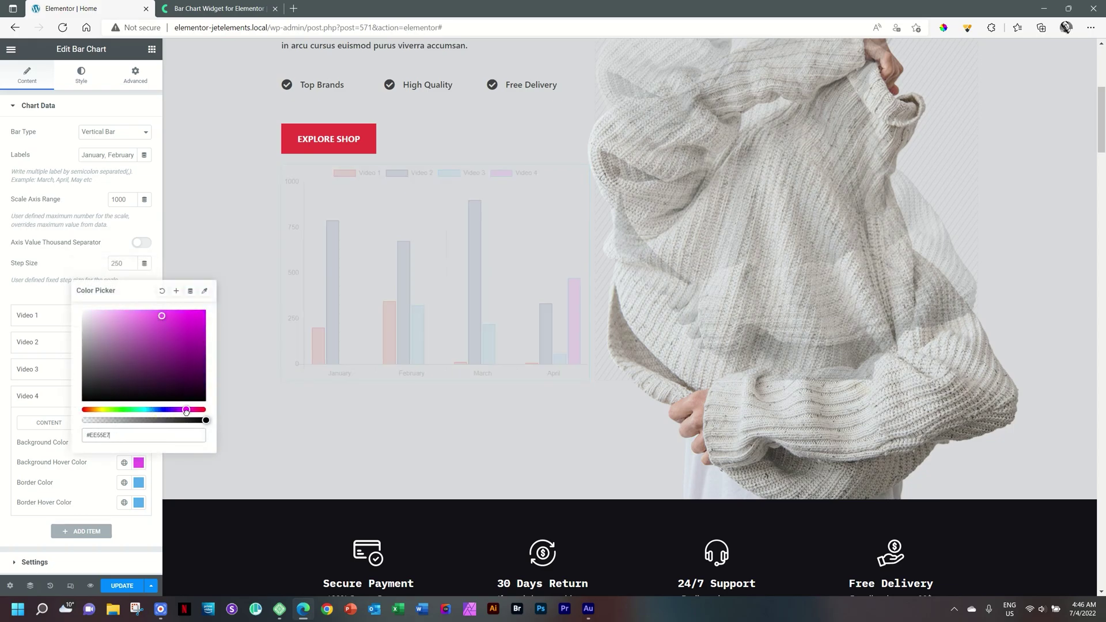
left_click(139, 482)
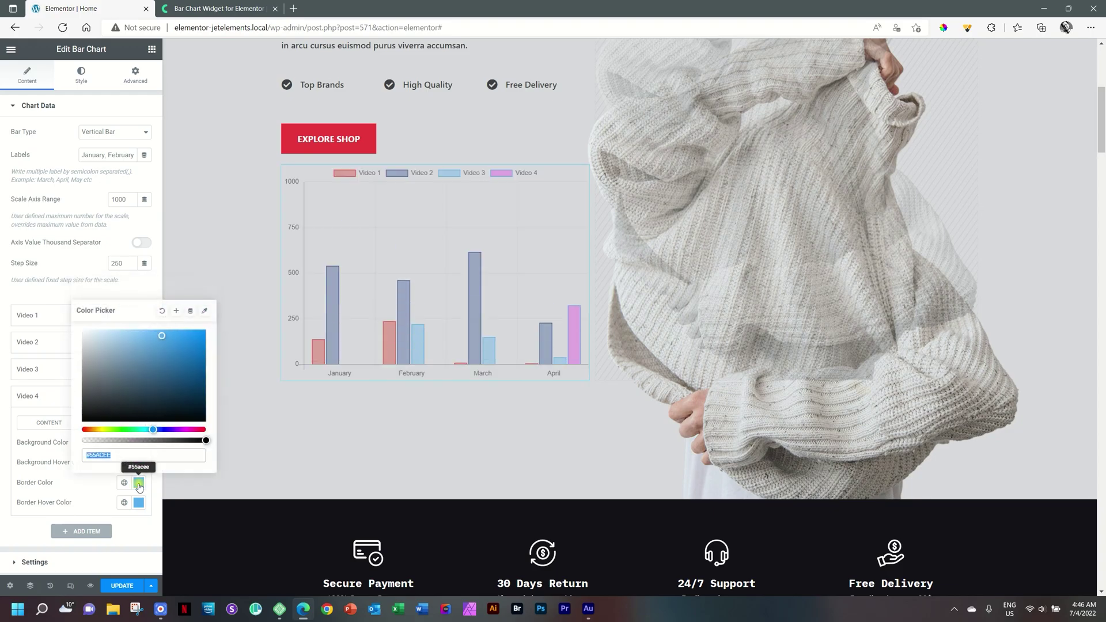
left_click_drag(152, 430, 183, 430)
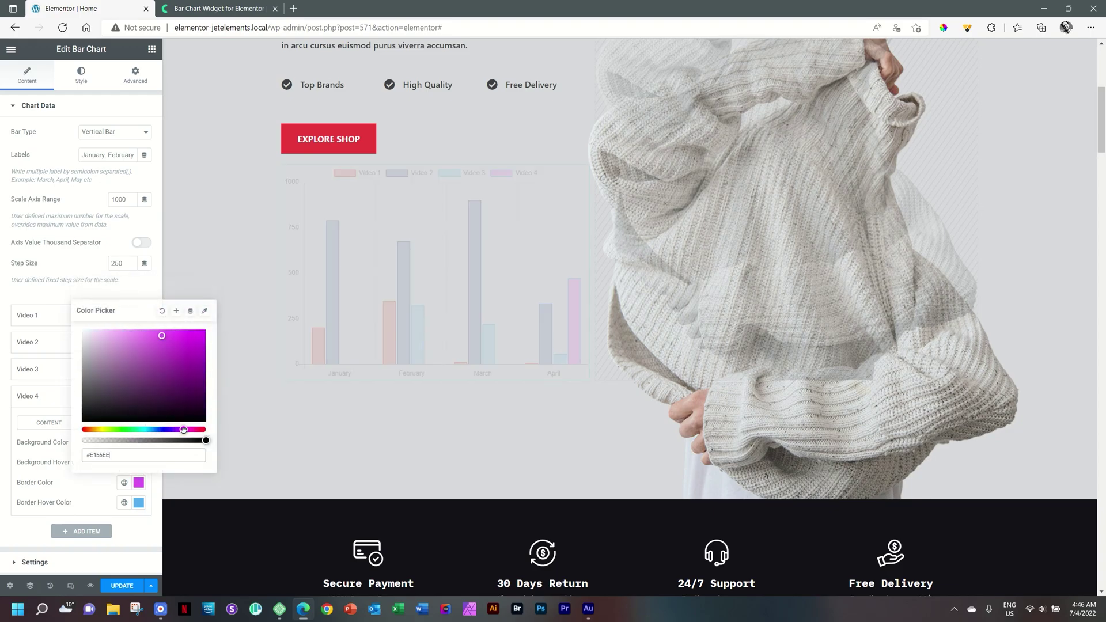
left_click(138, 503)
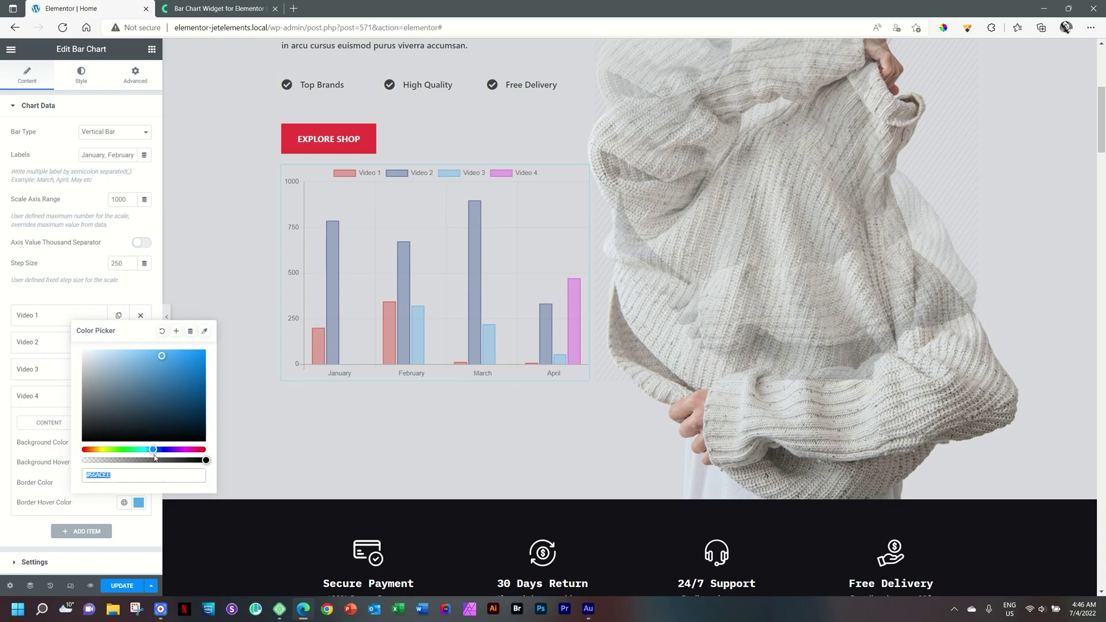
left_click_drag(153, 450, 184, 450)
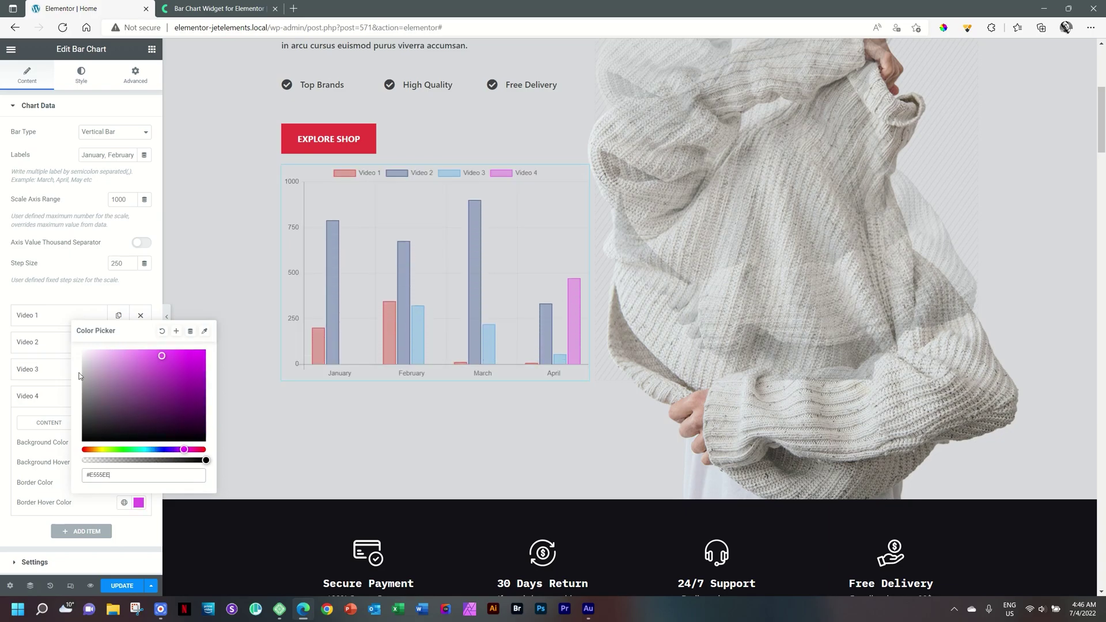
left_click(95, 499)
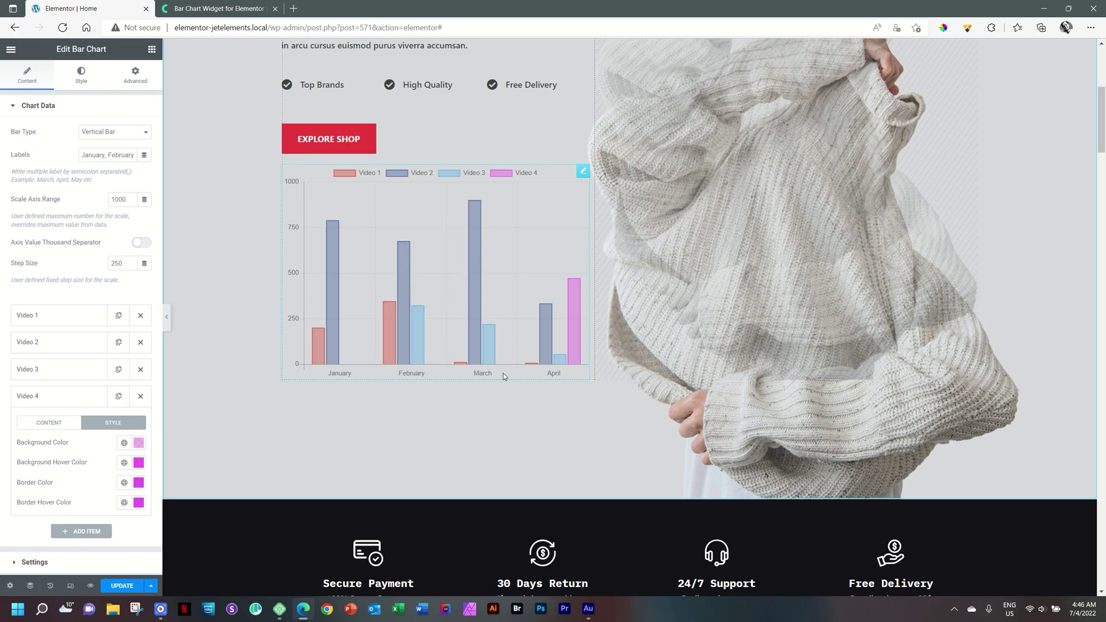
left_click(74, 402)
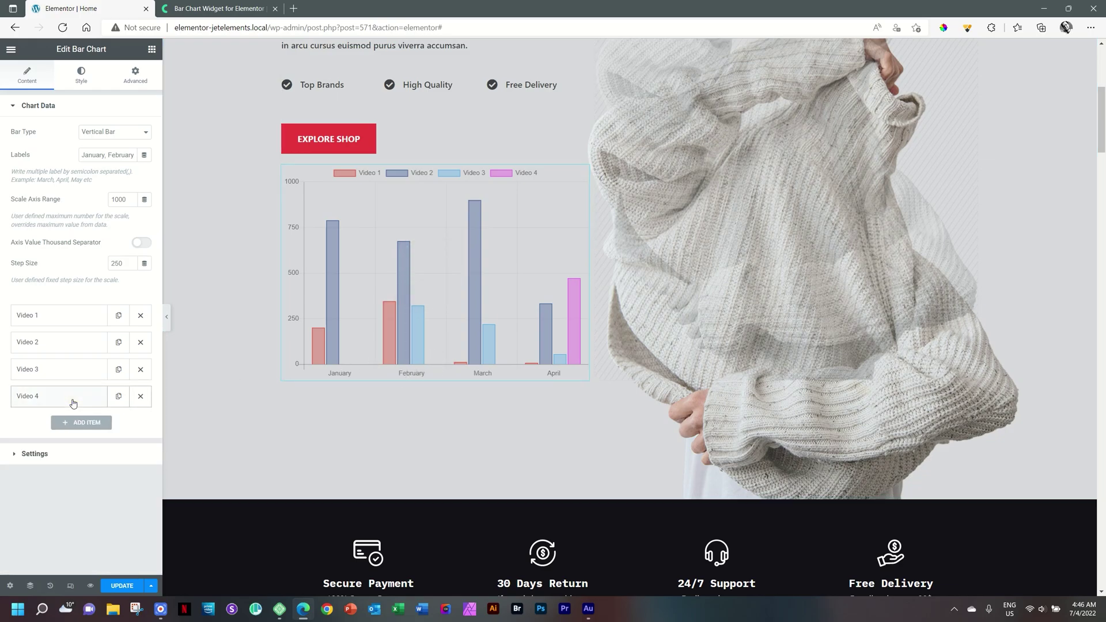
Step: Set the chart height to 581 and switch the grid lines off
left_click(51, 456)
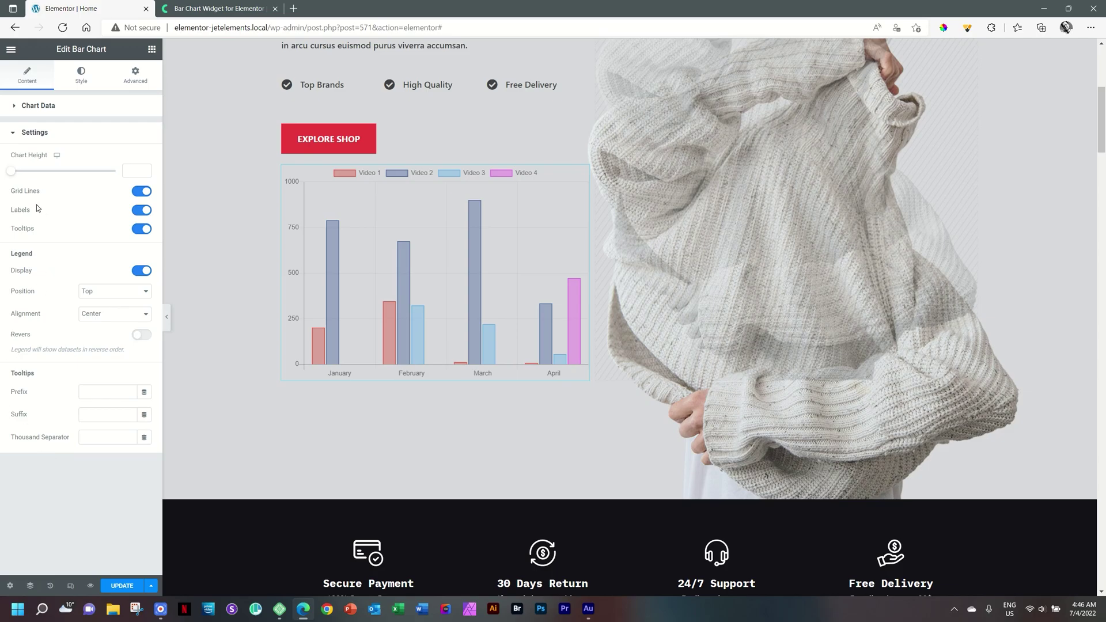
left_click_drag(12, 173, 60, 178)
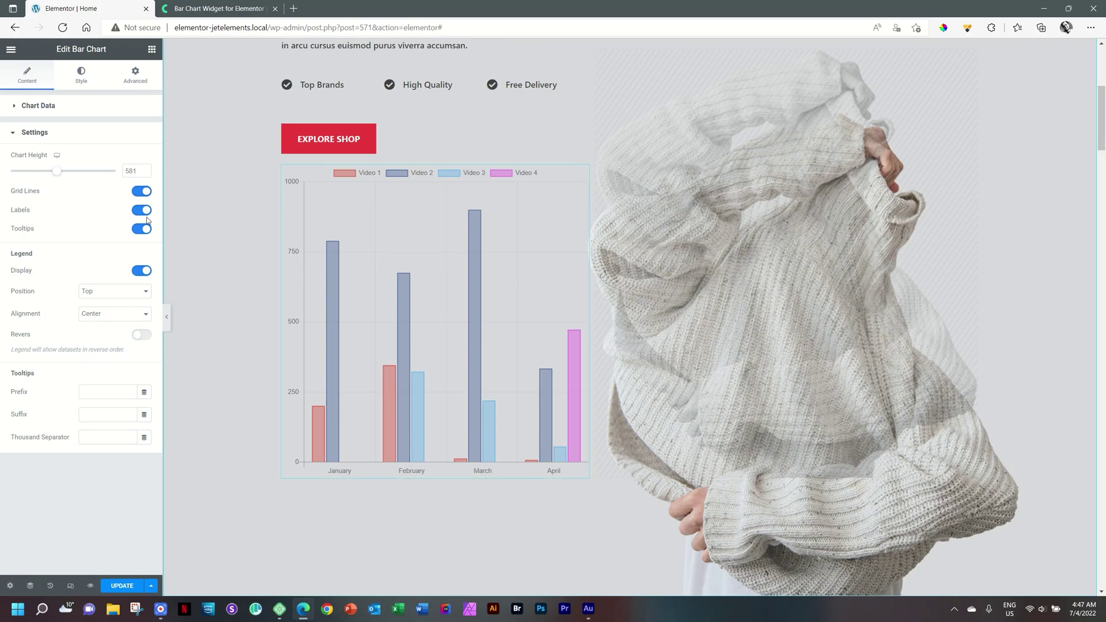
left_click(140, 191)
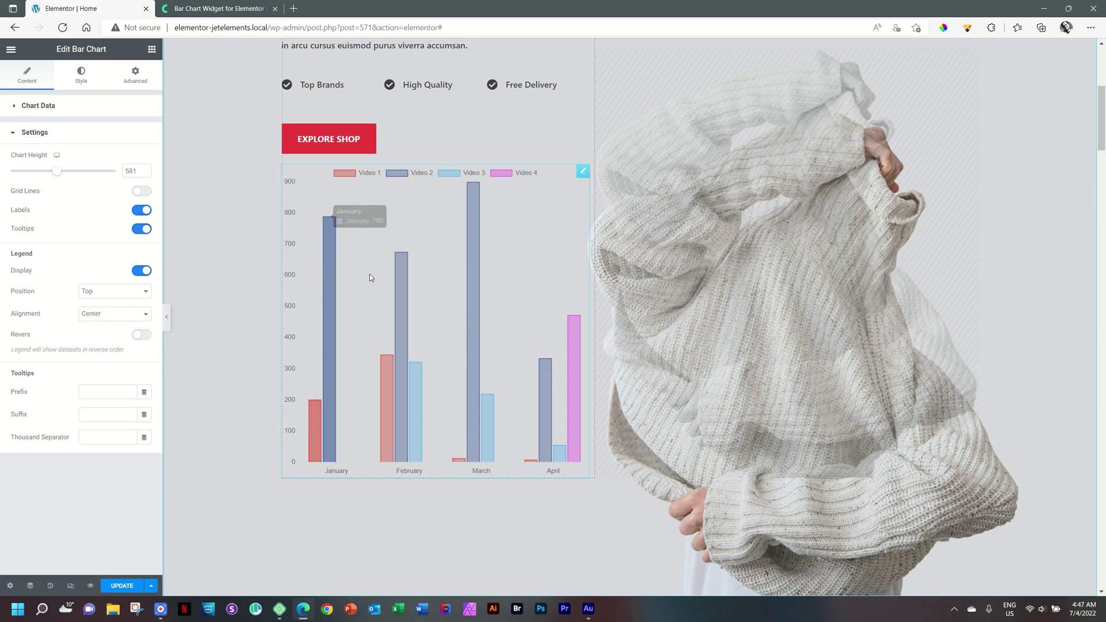
mouse_move(402, 282)
mouse_move(391, 386)
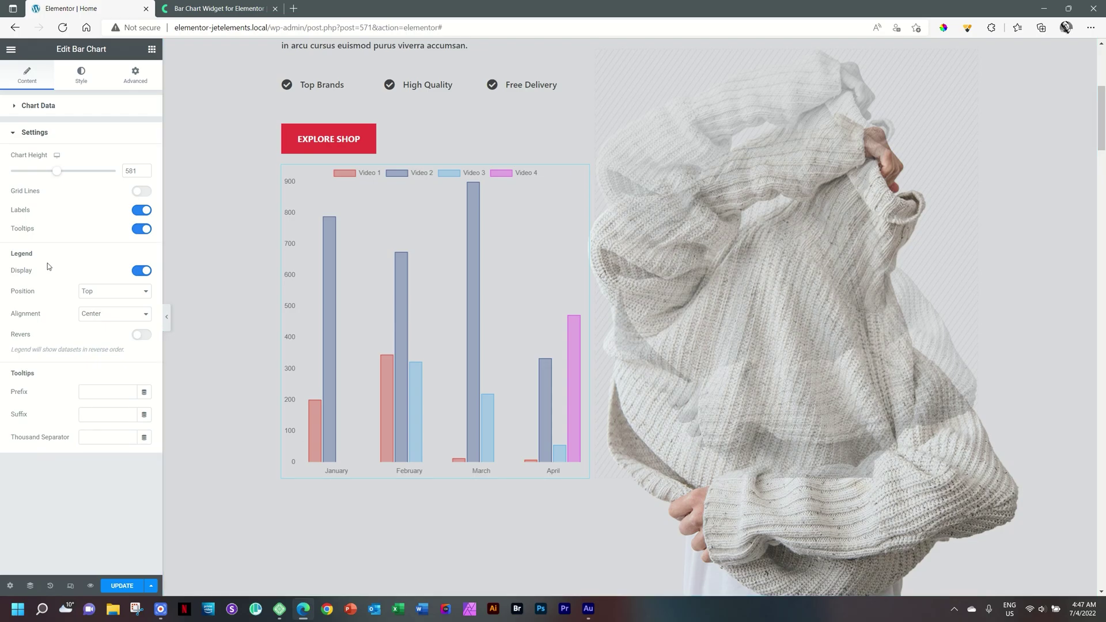
Step: Try the legend on the left and at the bottom, then return it to Top
left_click(97, 293)
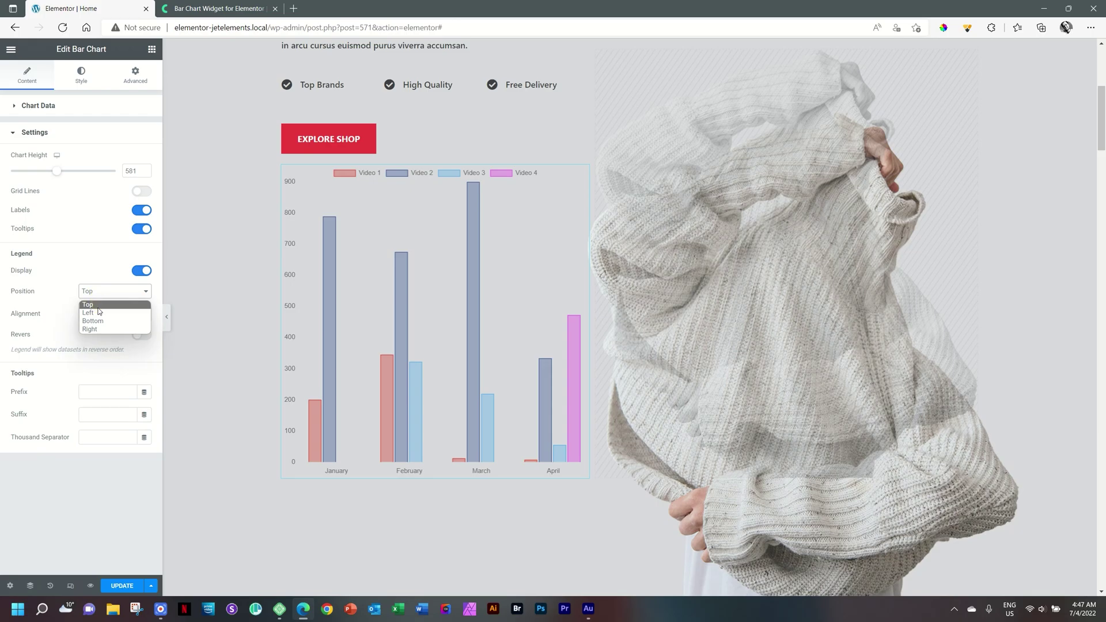
left_click(98, 316)
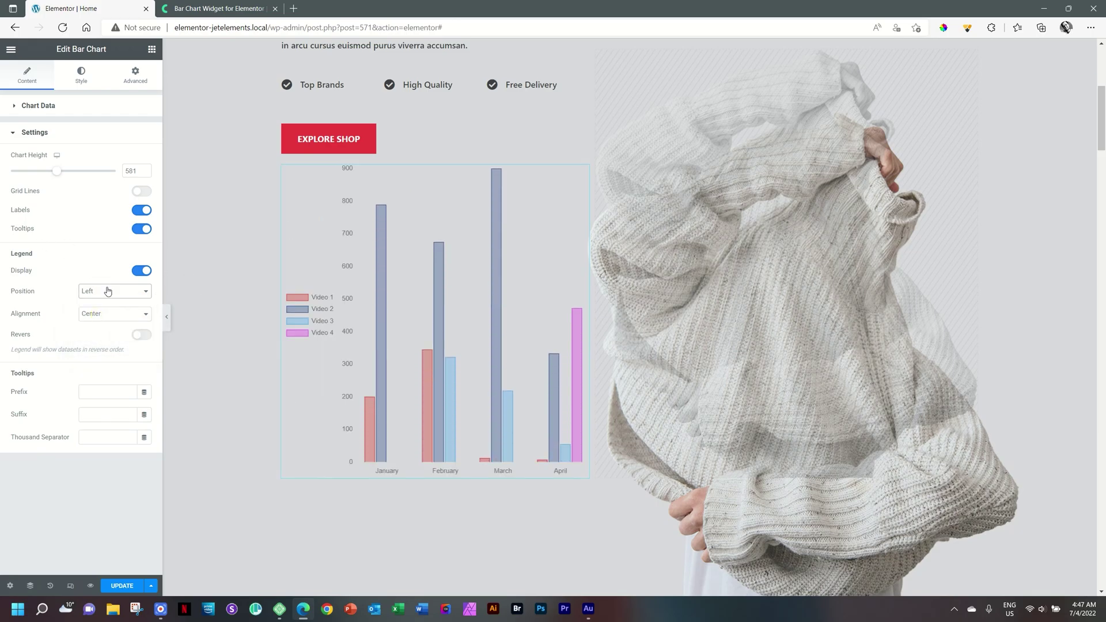
left_click(108, 291)
left_click(95, 317)
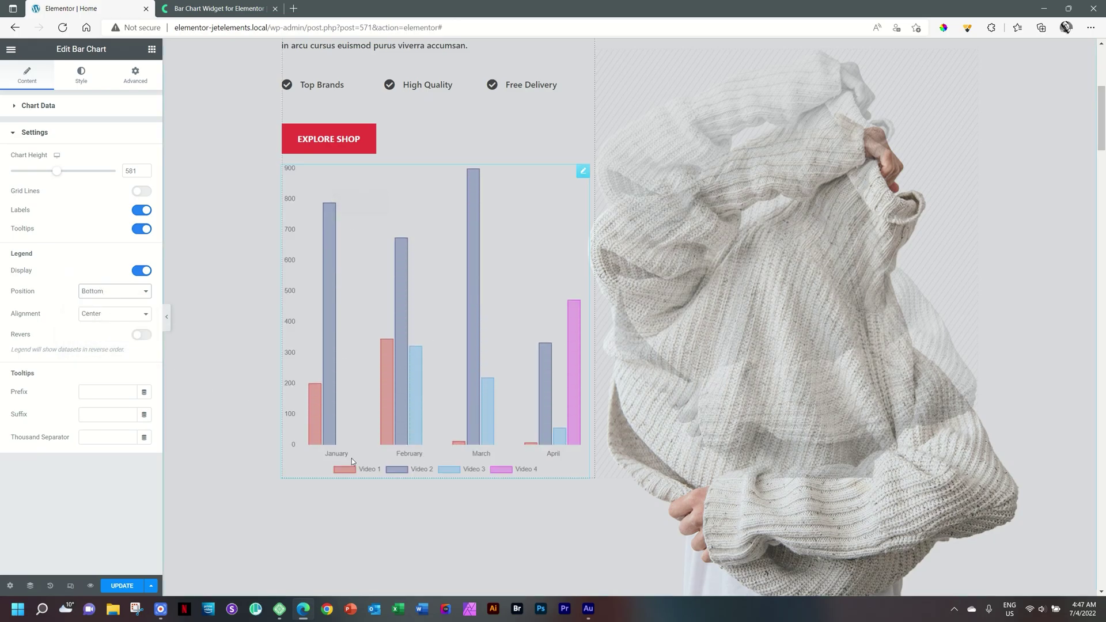
left_click(94, 293)
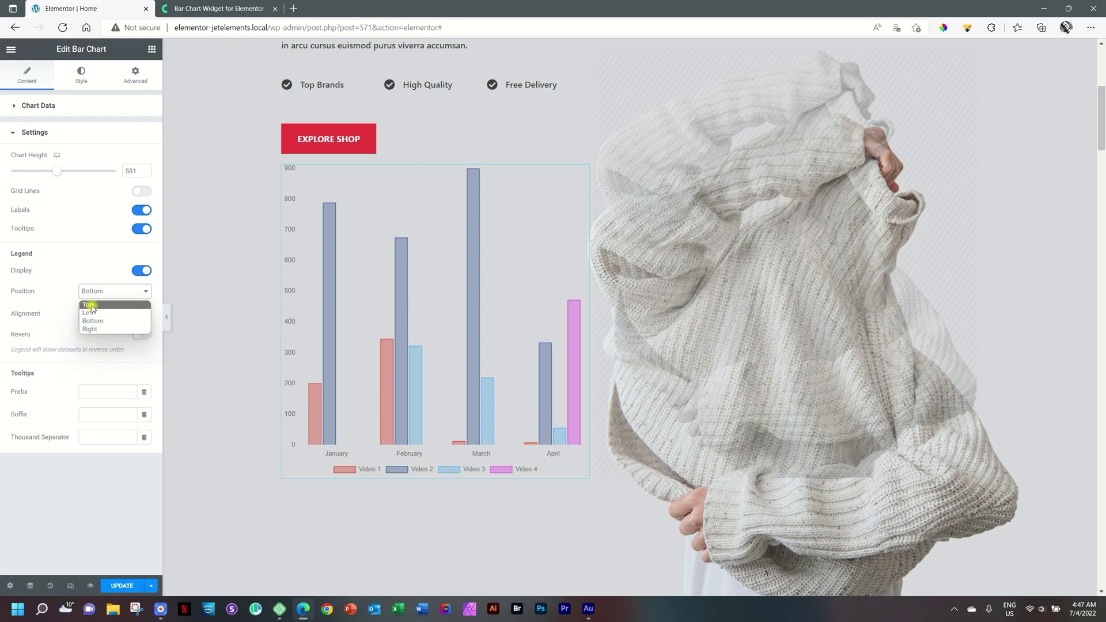
left_click(91, 306)
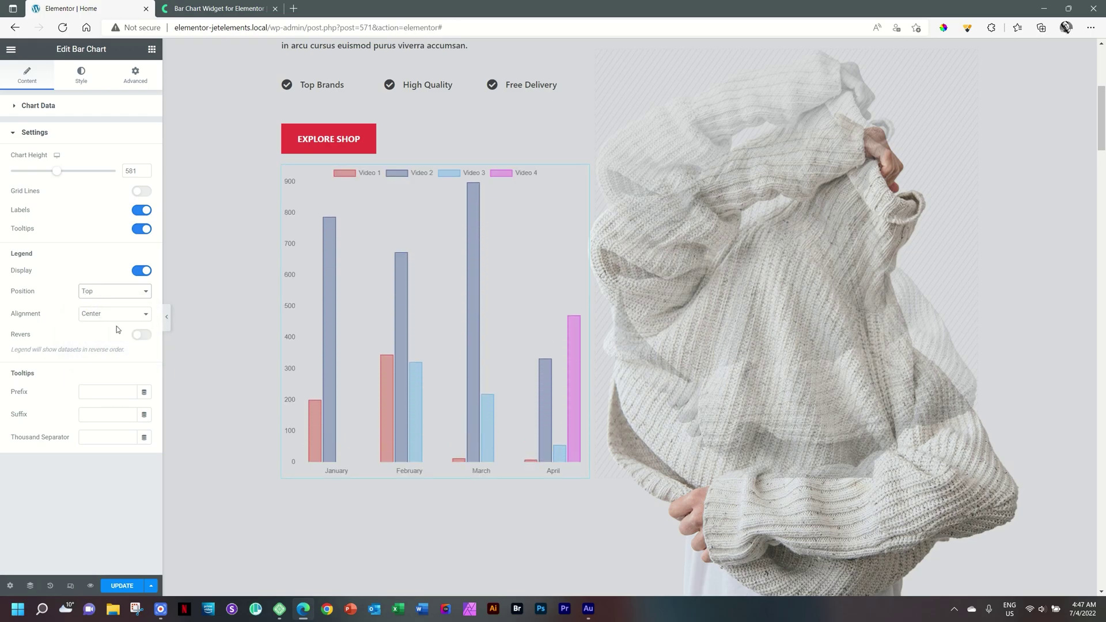
Step: Try Start and End legend alignment and Reverse, ending at Center with Reverse off
left_click(117, 318)
left_click(114, 328)
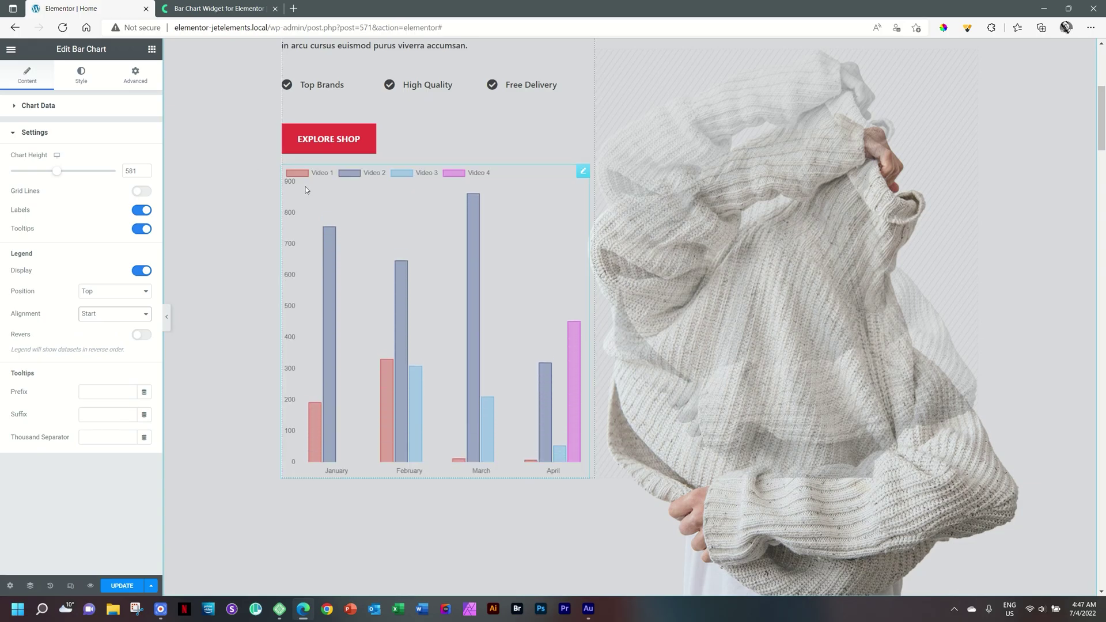
left_click(117, 315)
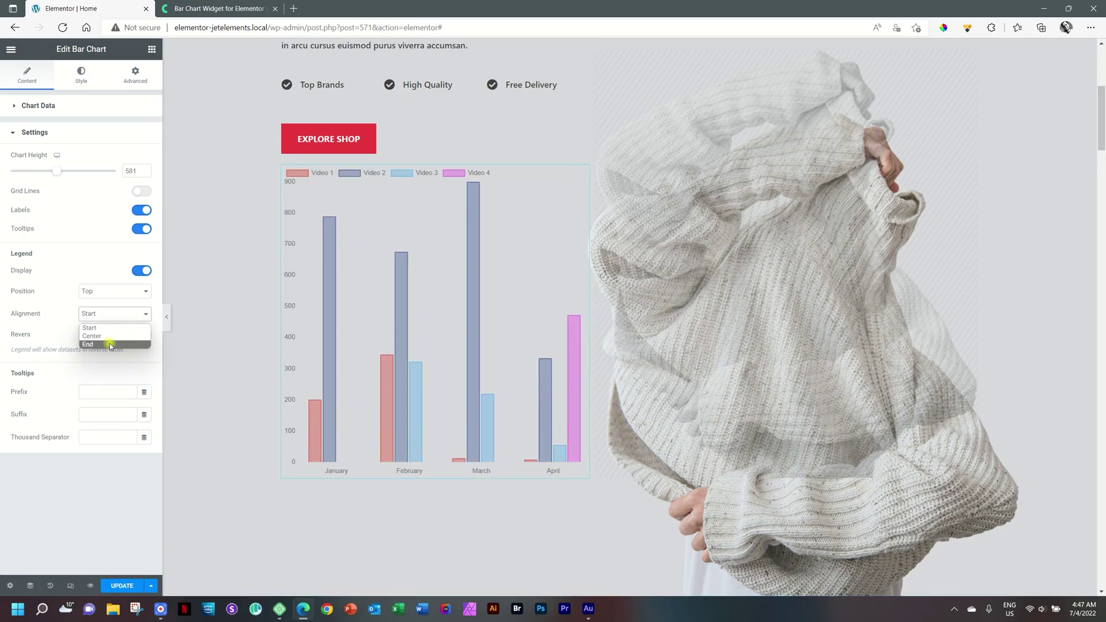
left_click(110, 343)
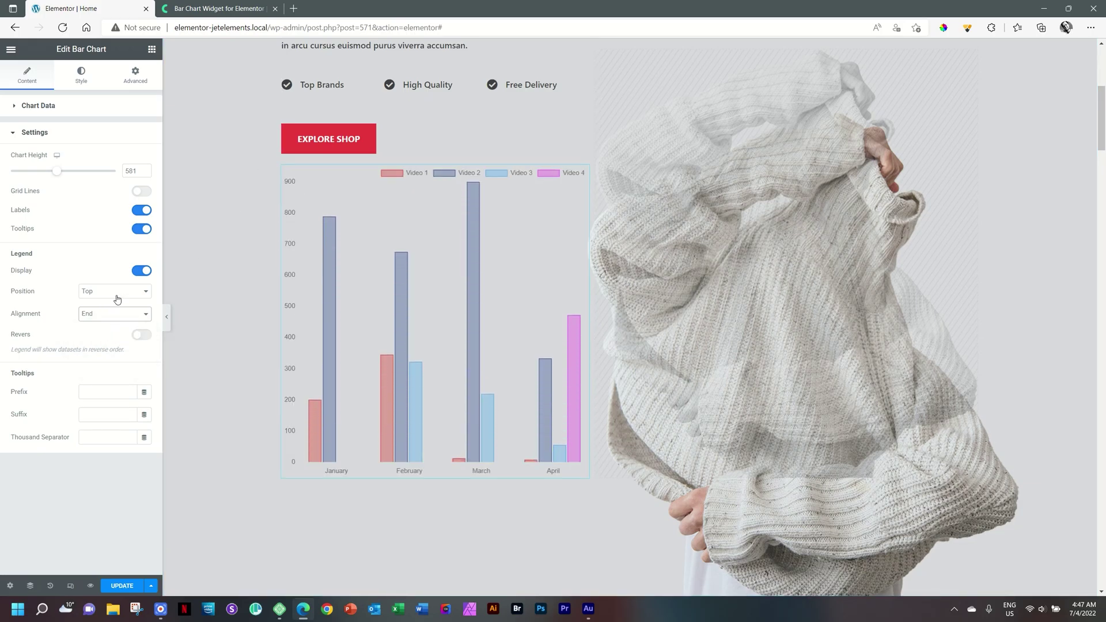
left_click(115, 319)
left_click(110, 336)
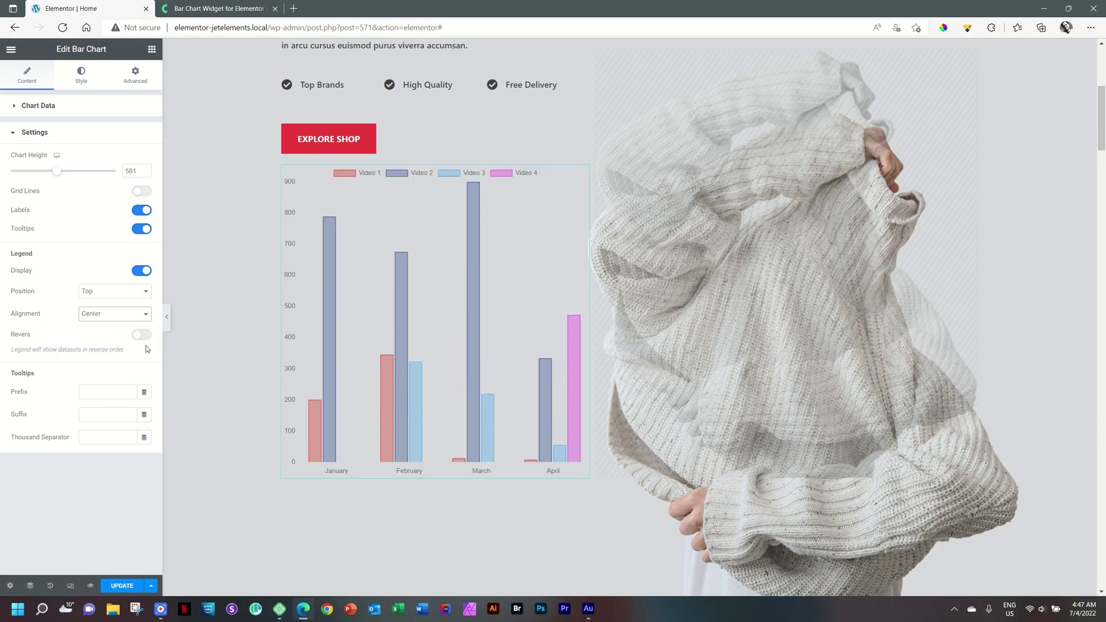
left_click(140, 337)
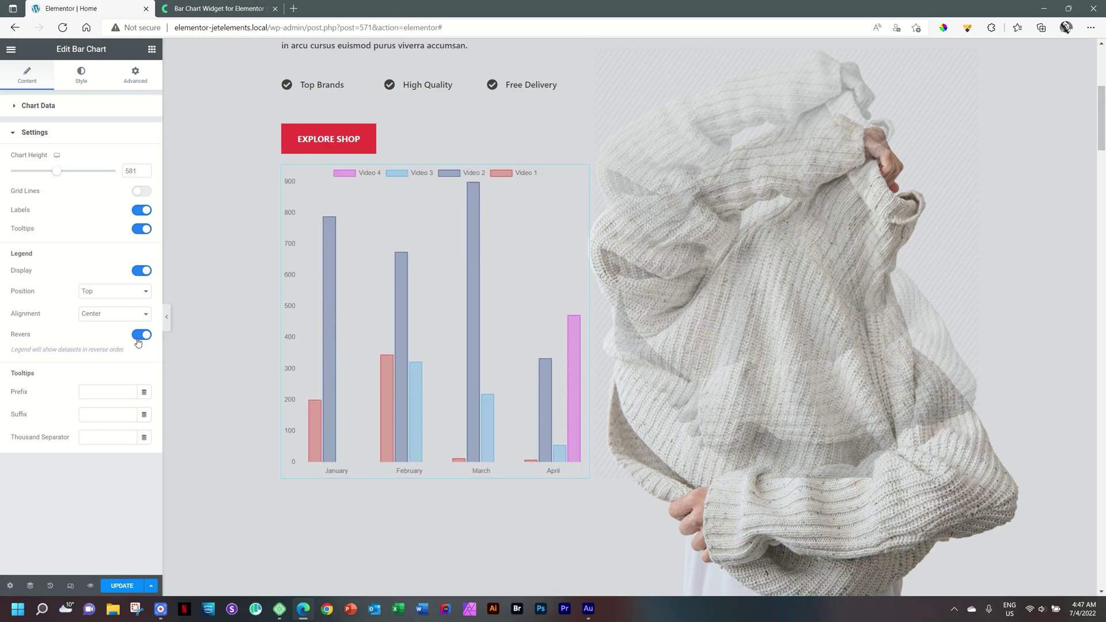
left_click(139, 338)
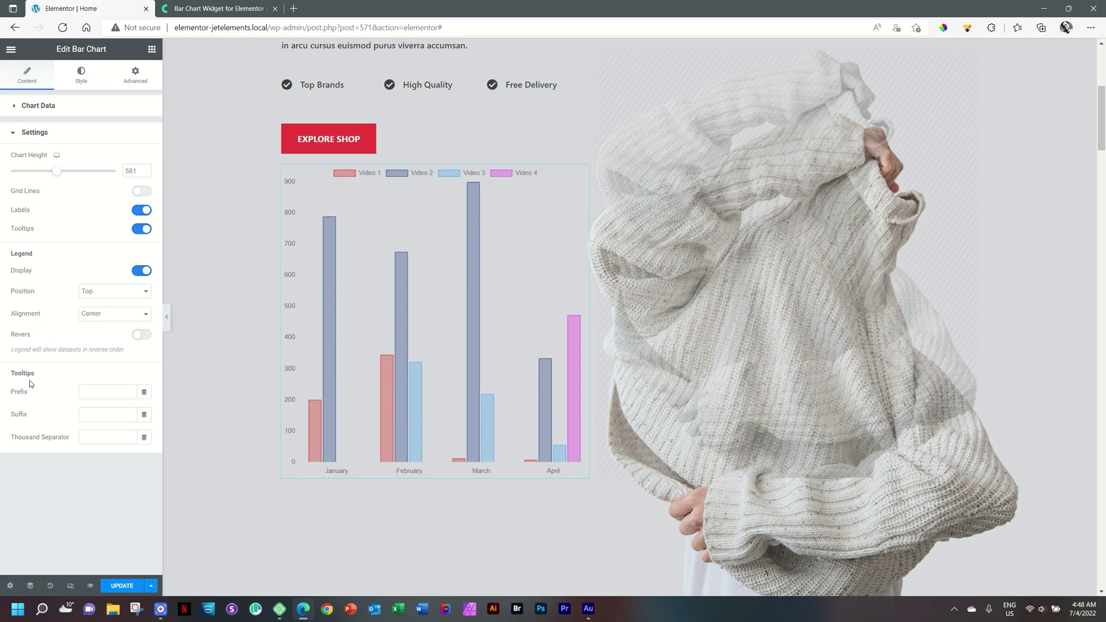
Step: Test 'R' as the tooltip prefix, then delete it
mouse_move(324, 372)
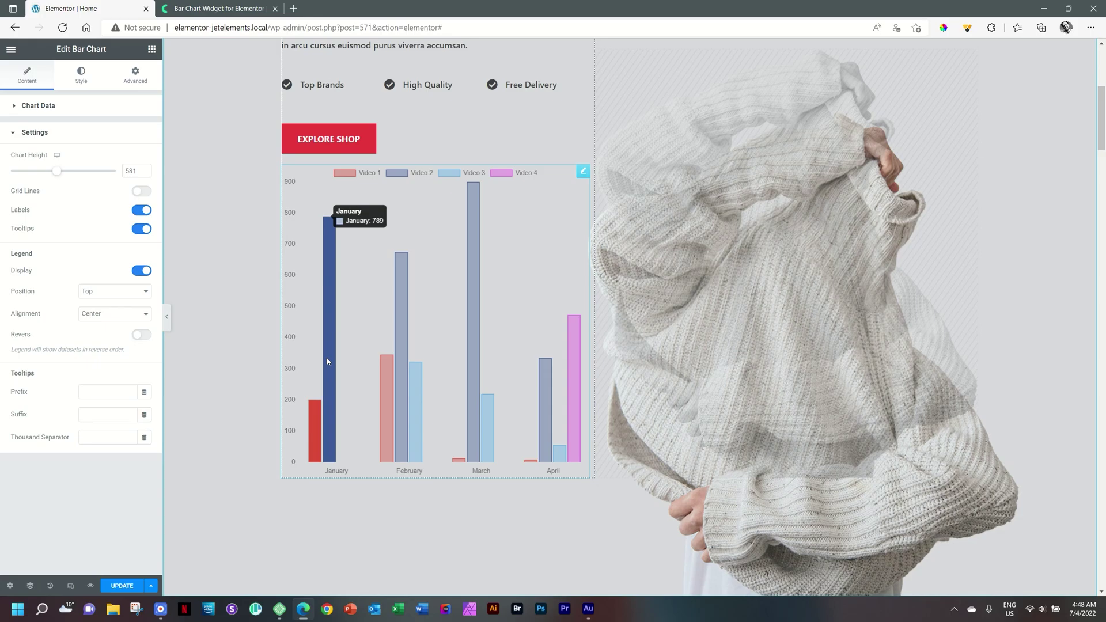
left_click(109, 386)
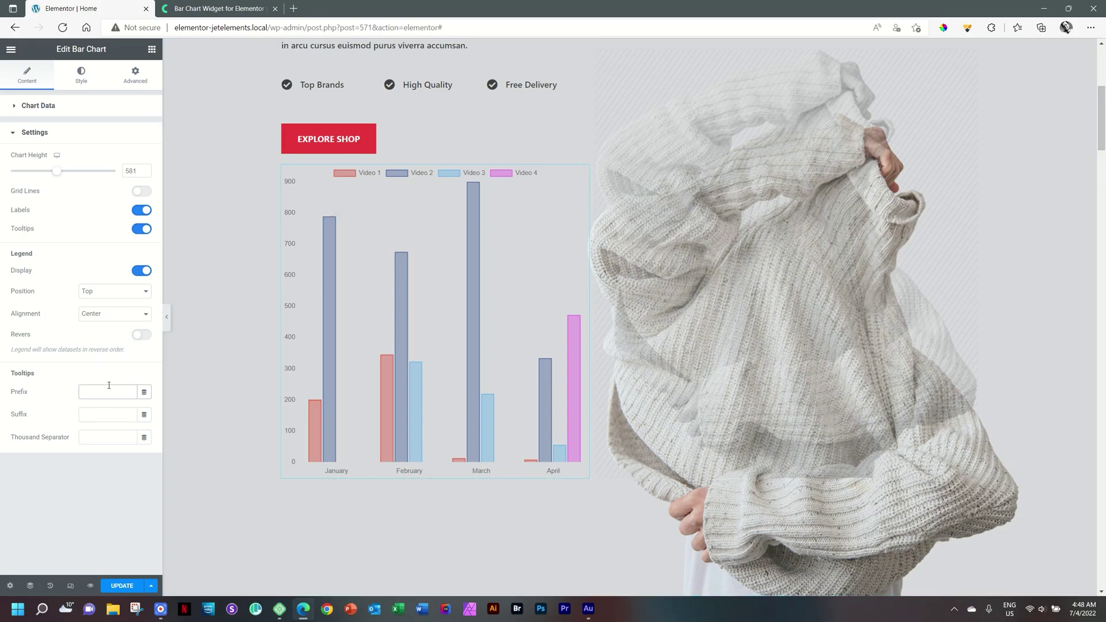
type("R")
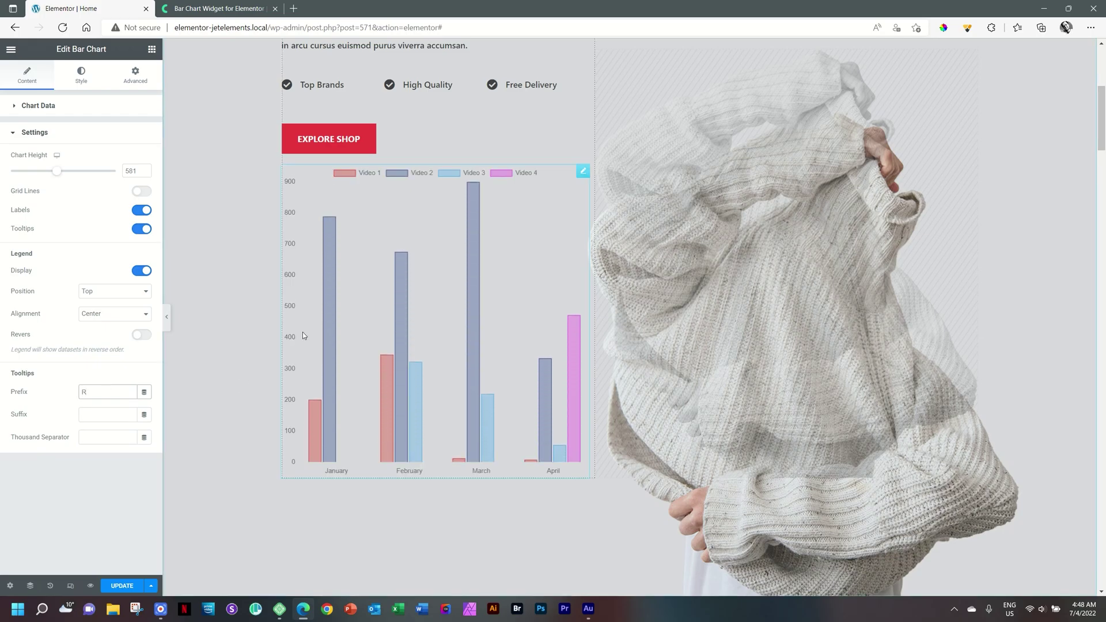
mouse_move(330, 322)
mouse_move(329, 230)
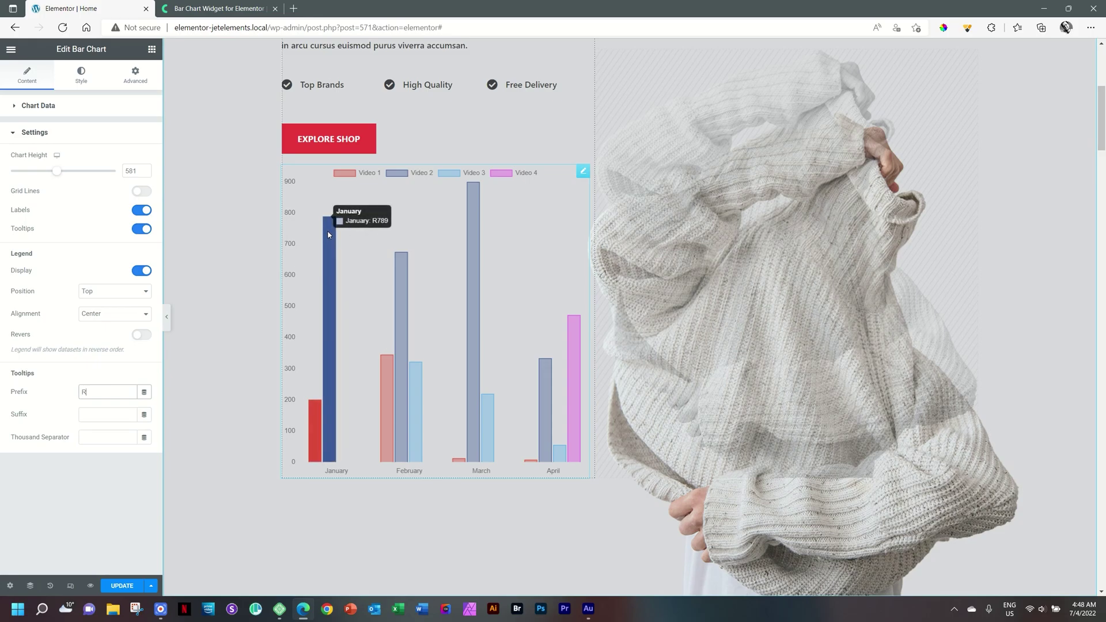
left_click(84, 394)
key("BackSpace")
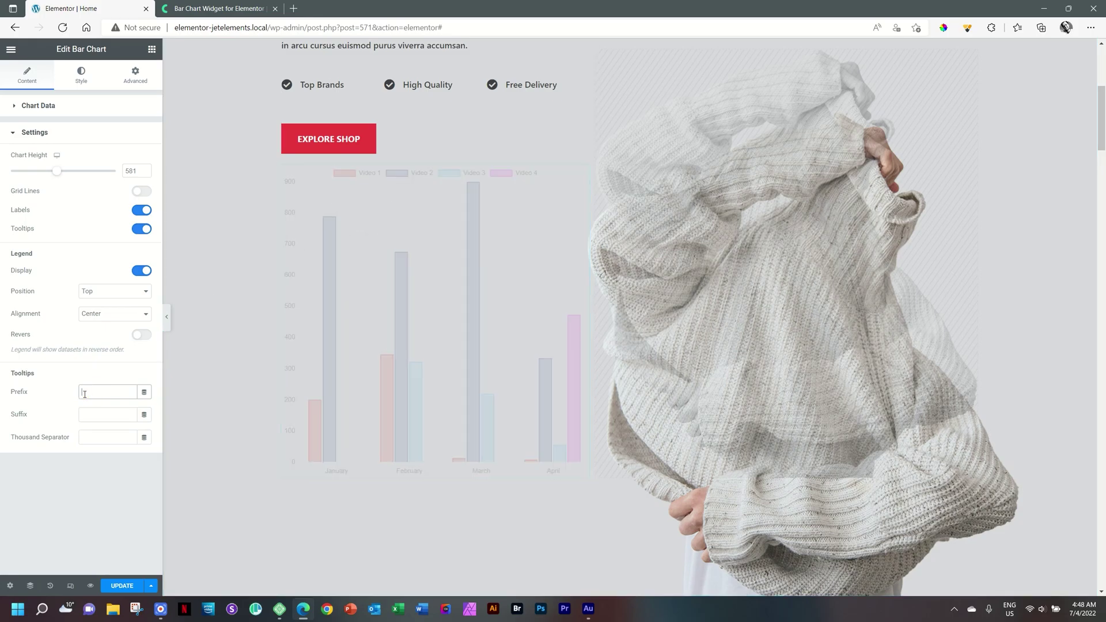
Step: Give tooltips the suffix ' views' with a leading space
left_click(87, 415)
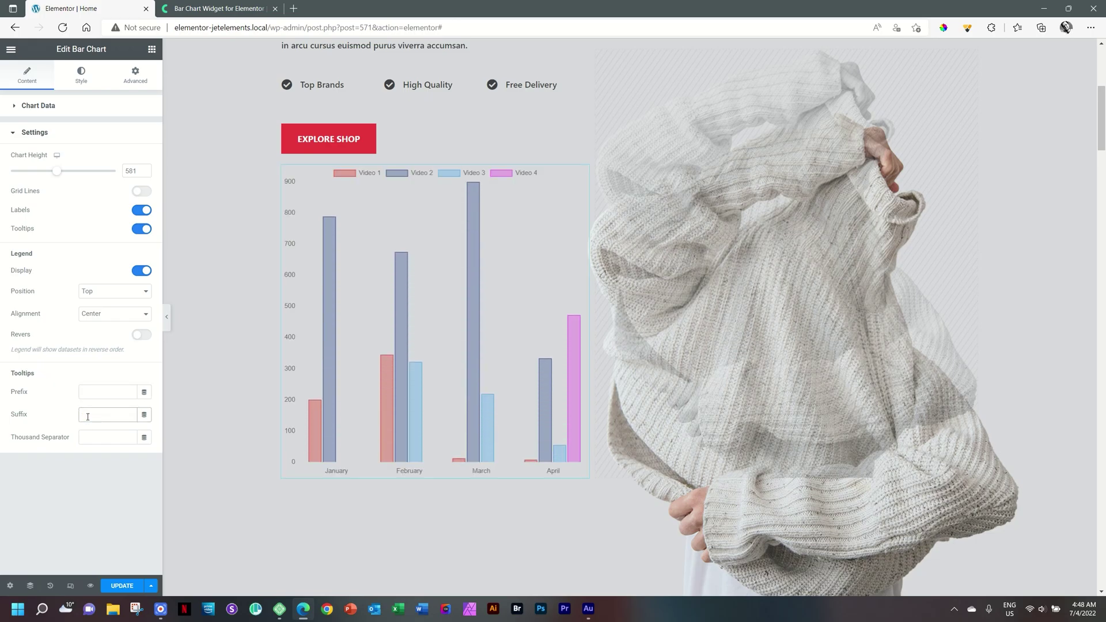
type("views")
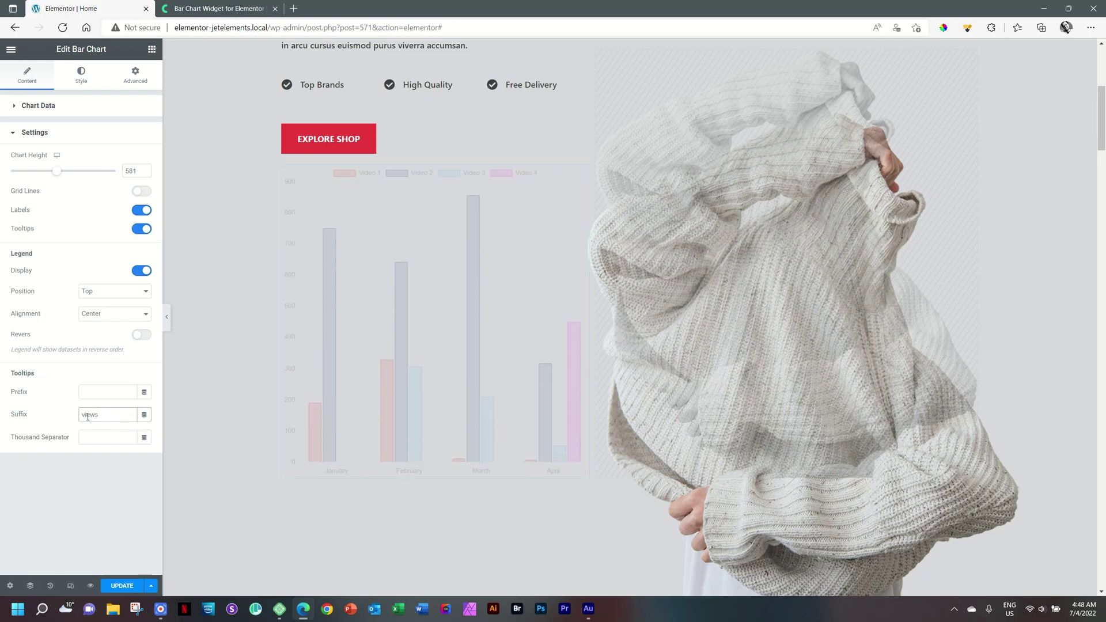
mouse_move(419, 419)
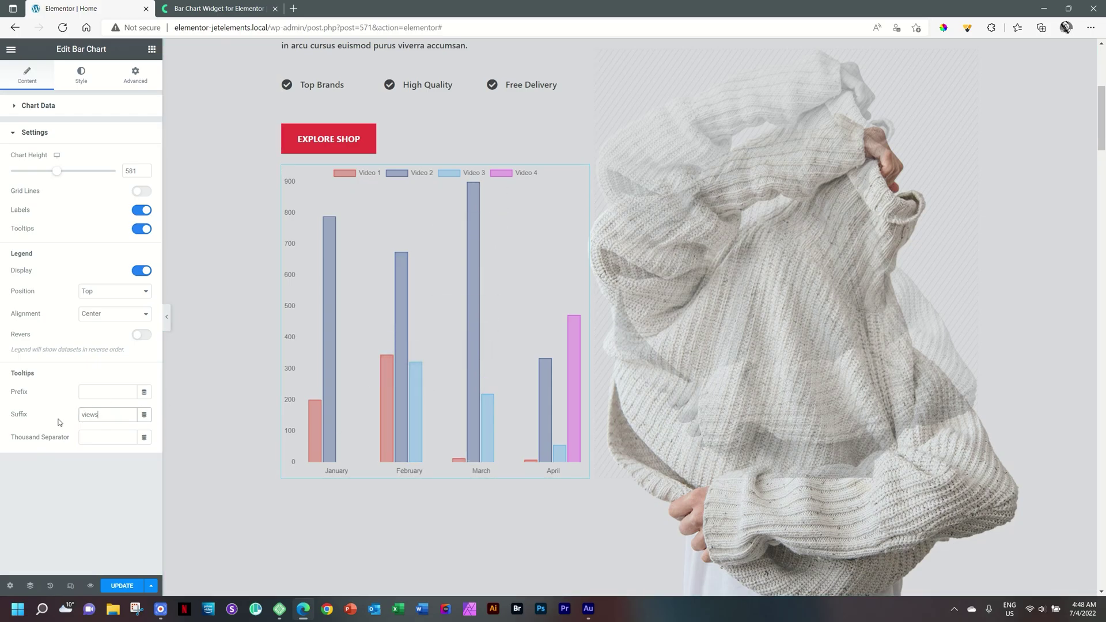
left_click(82, 414)
left_click(100, 440)
left_click(117, 433)
Step: Test a chart height of 750, then clear the height value to restore the default
double_click(132, 170)
type("750")
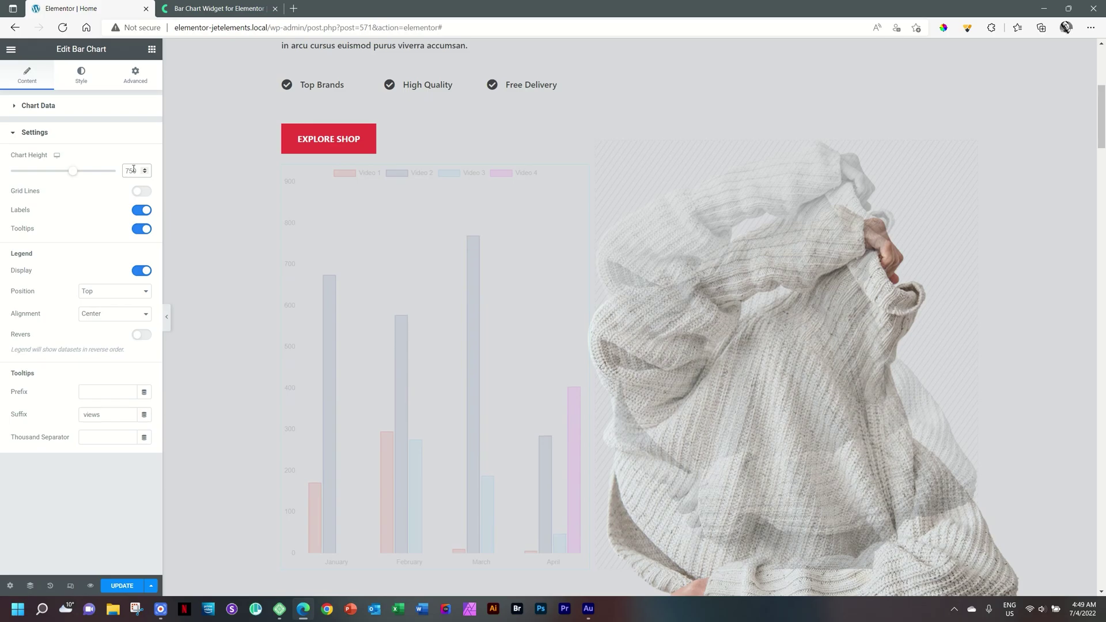
mouse_move(400, 390)
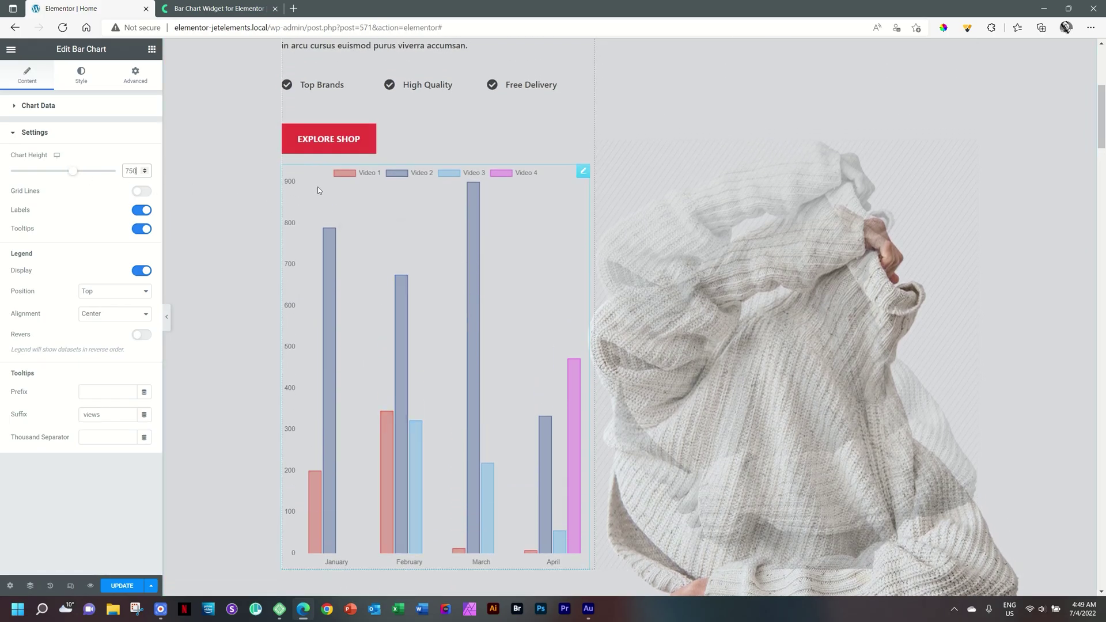
mouse_move(476, 184)
double_click(127, 169)
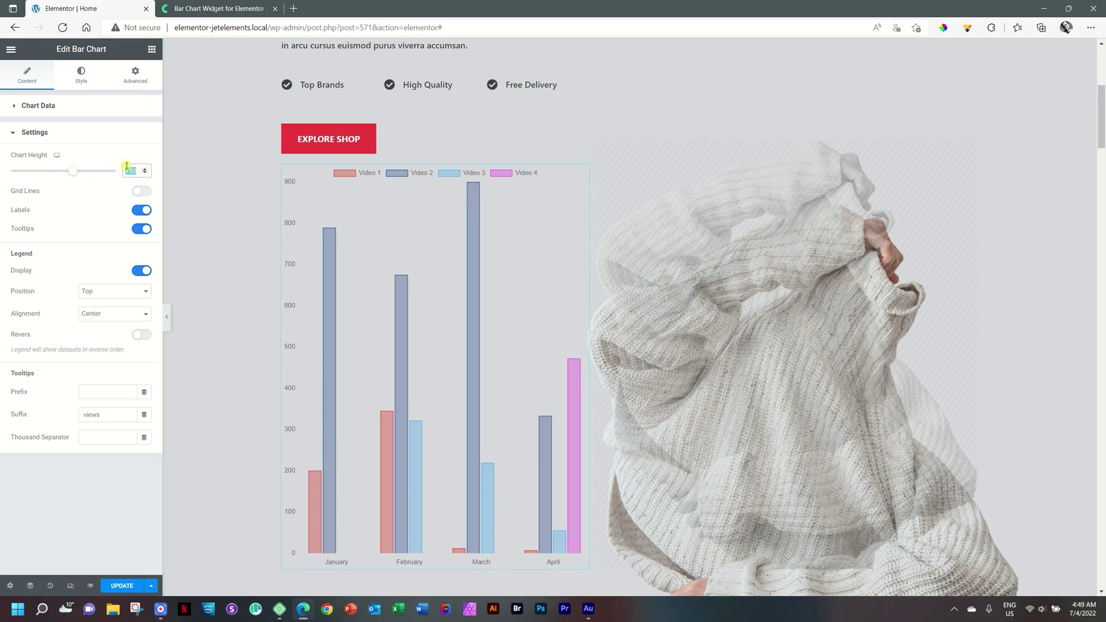
key("BackSpace")
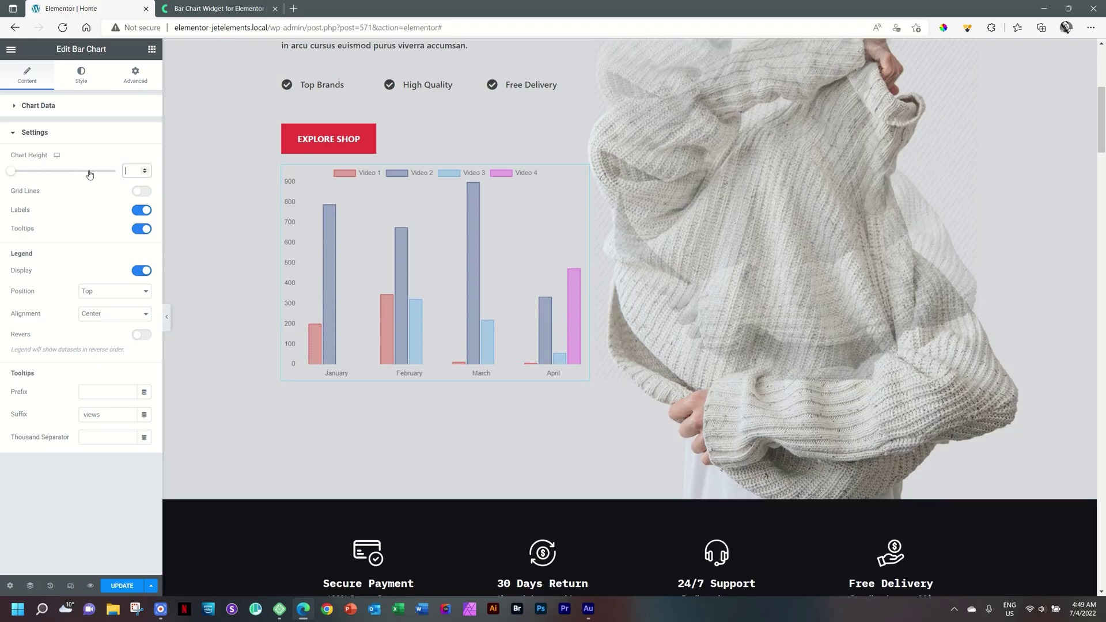
left_click(80, 111)
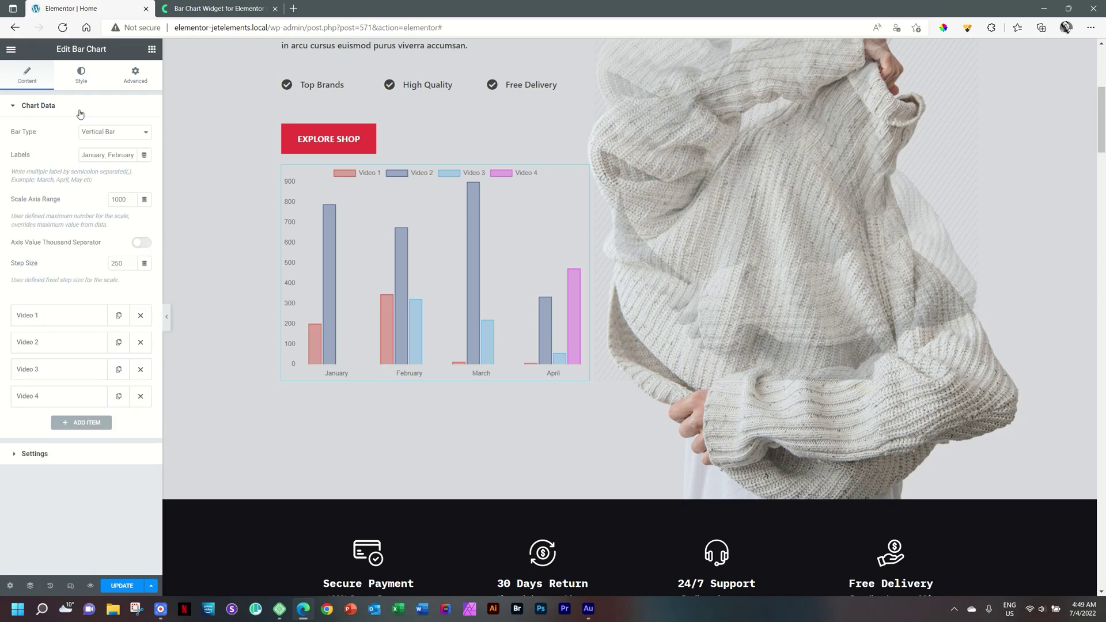
Step: Set the Chart grid colour in the Style tab to fully opaque white #FFFFFF
left_click(80, 75)
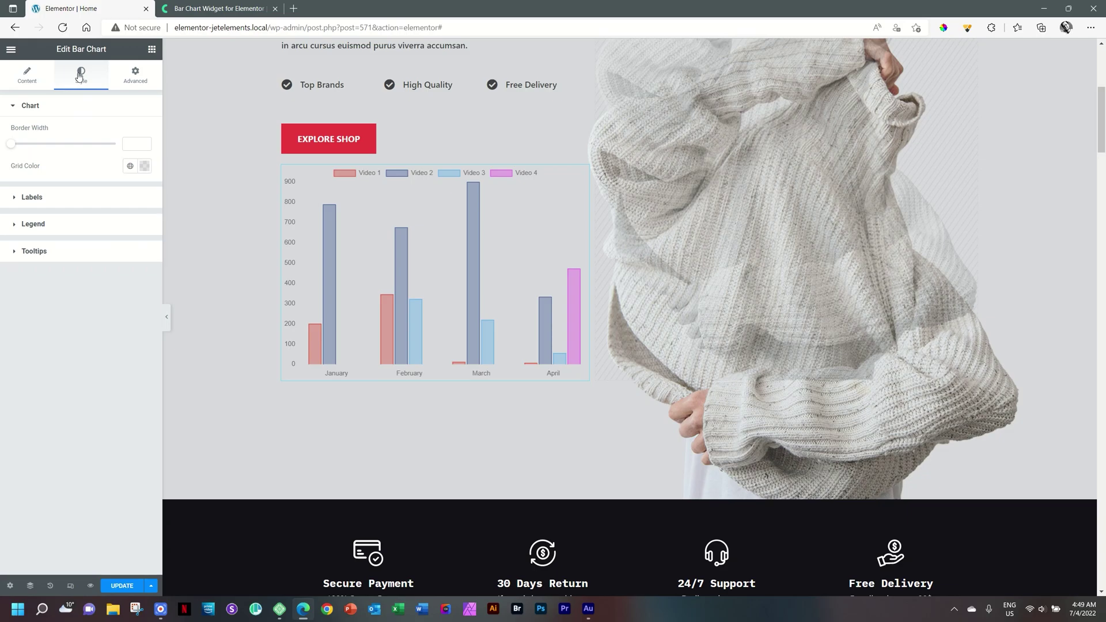
left_click(15, 146)
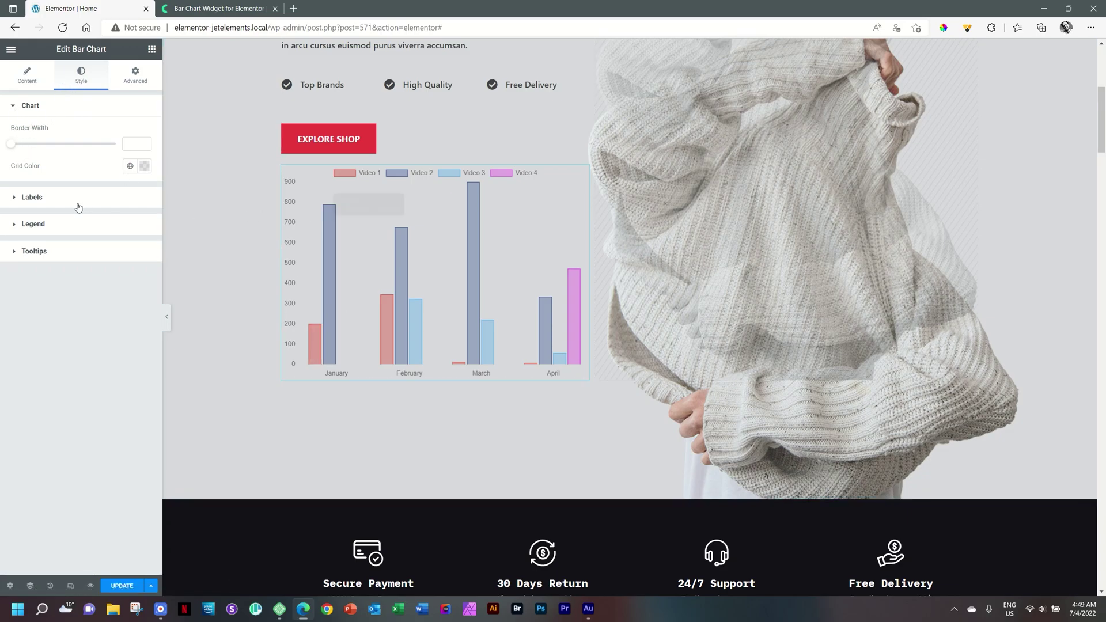
left_click(144, 167)
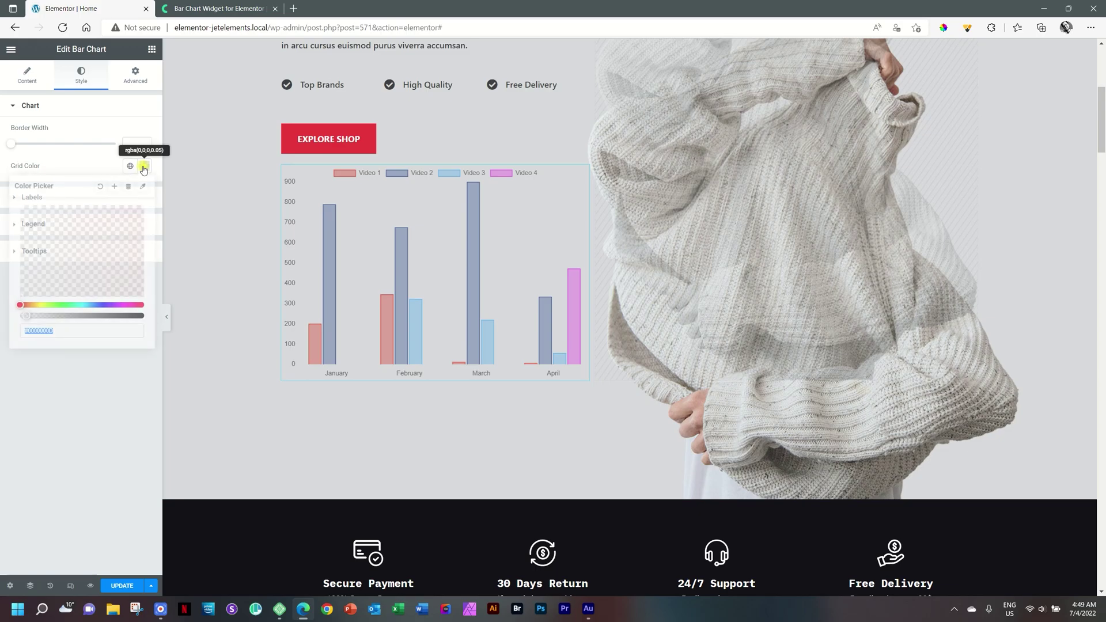
left_click_drag(81, 239, 2, 190)
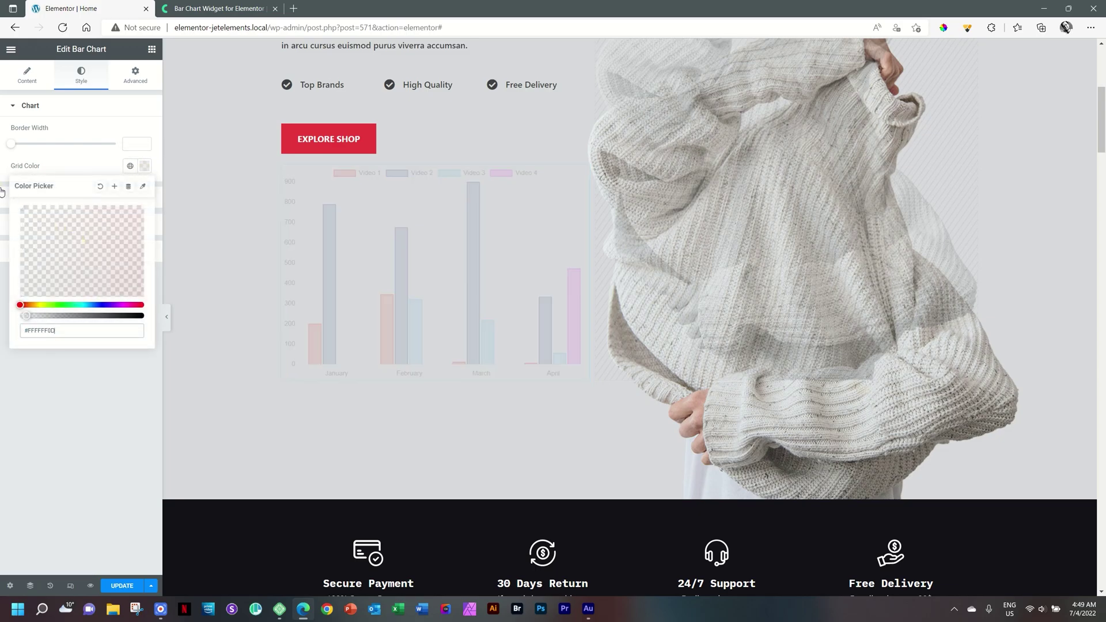
left_click_drag(26, 315, 155, 322)
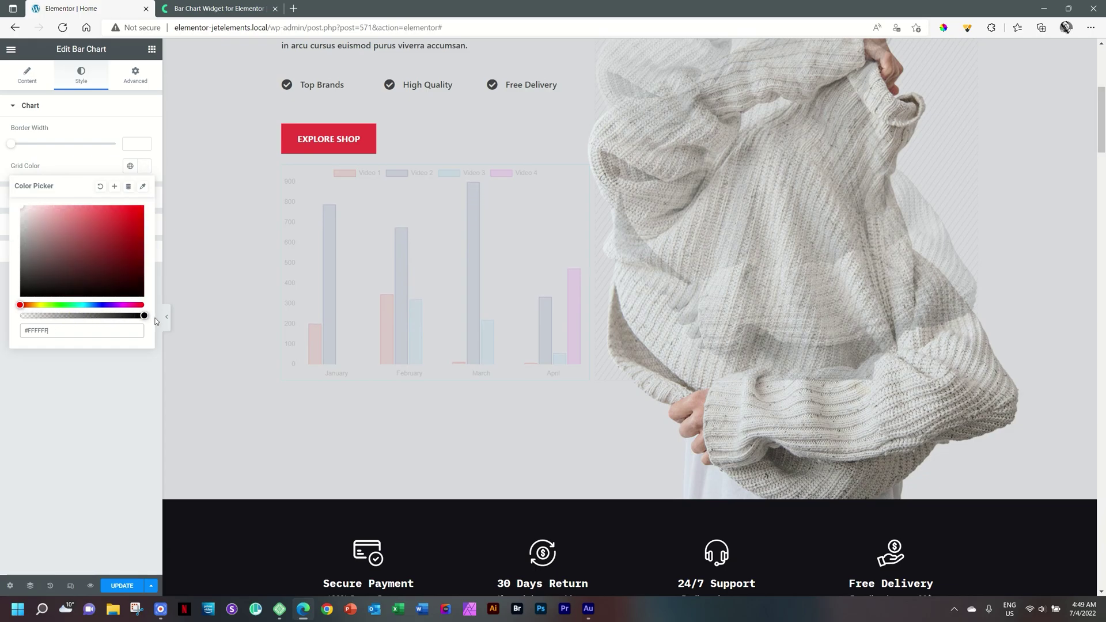
left_click(142, 165)
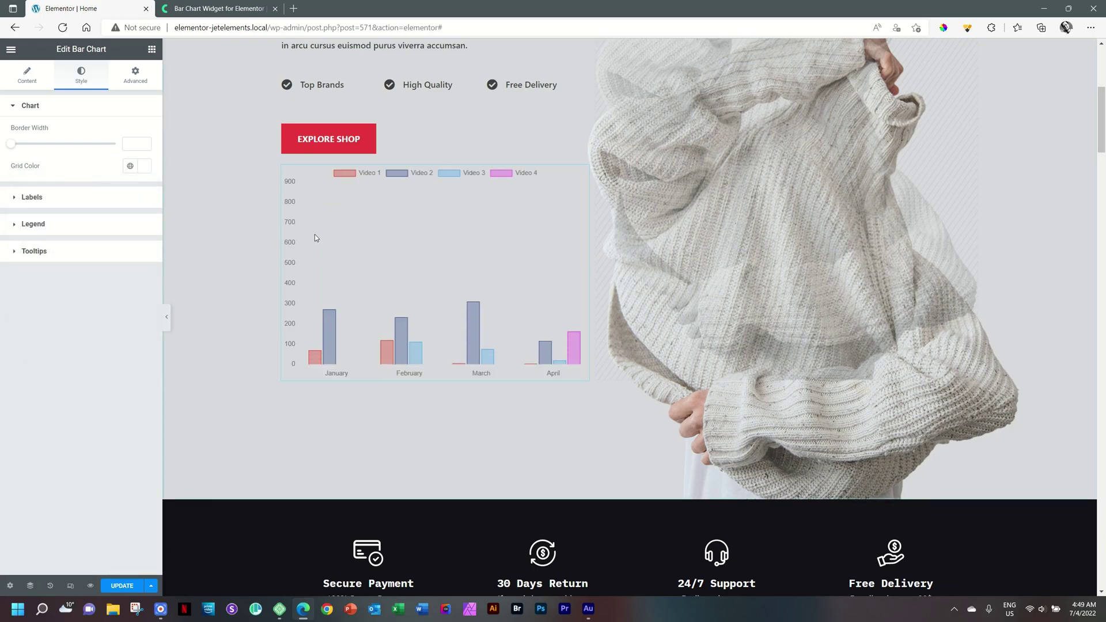
Step: Turn the chart's grid lines back on in the Content settings
left_click(40, 83)
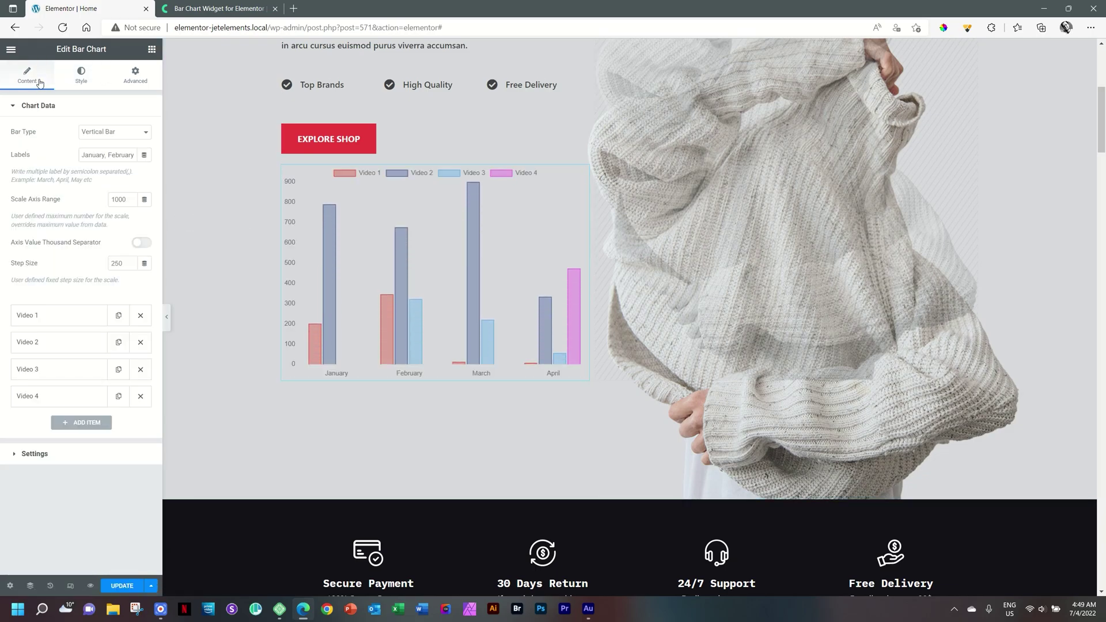
left_click(49, 453)
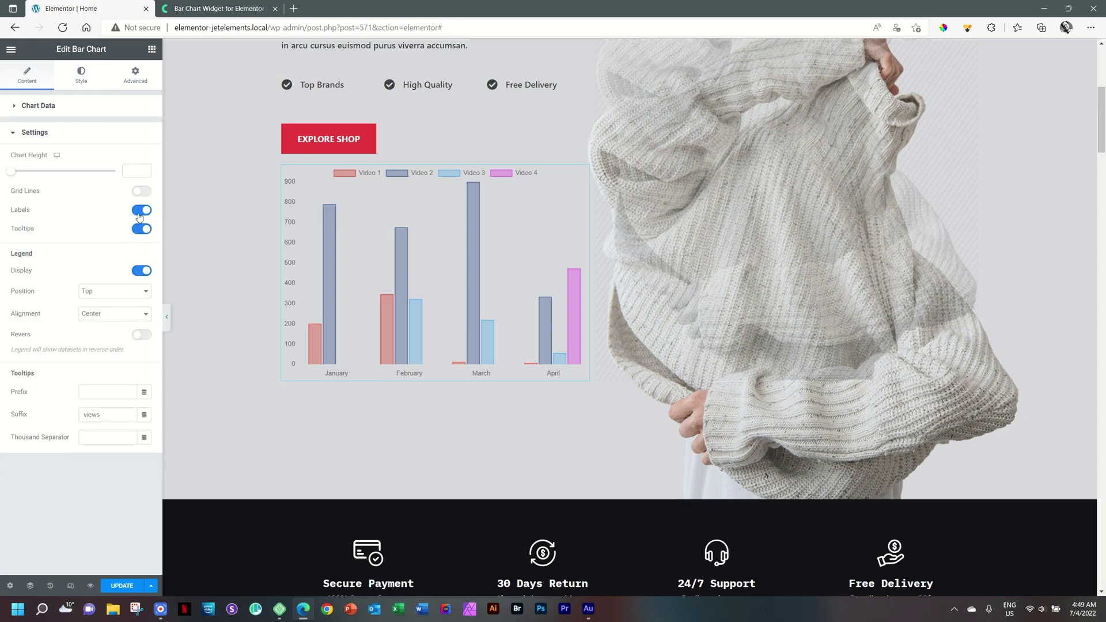
left_click(142, 192)
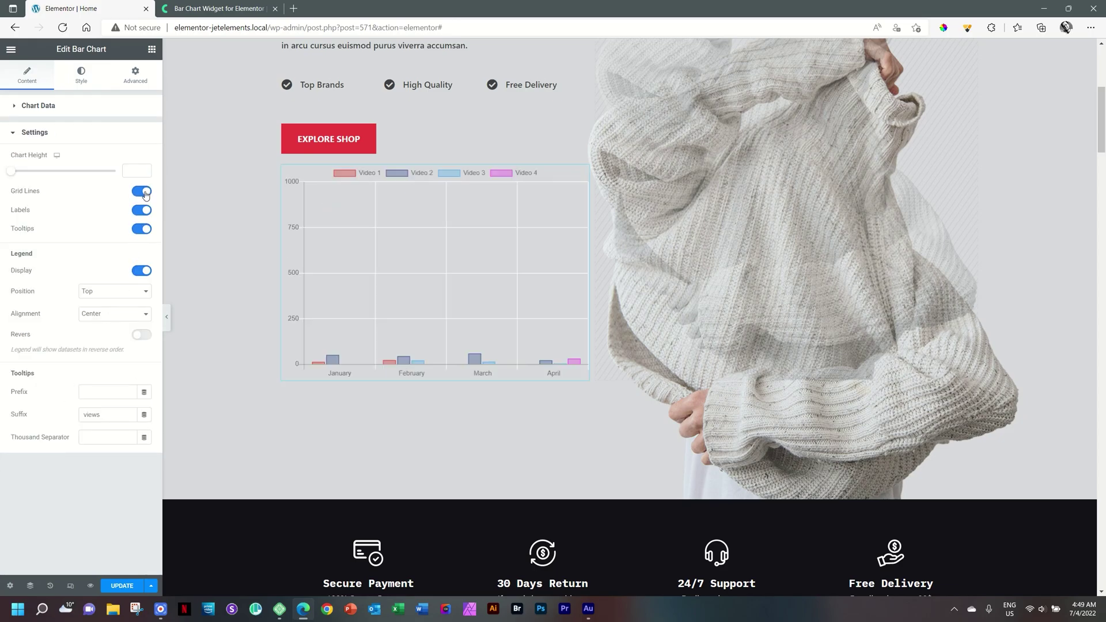
Step: Browse the axis label font families, leaving the font at Default
left_click(80, 75)
left_click(25, 193)
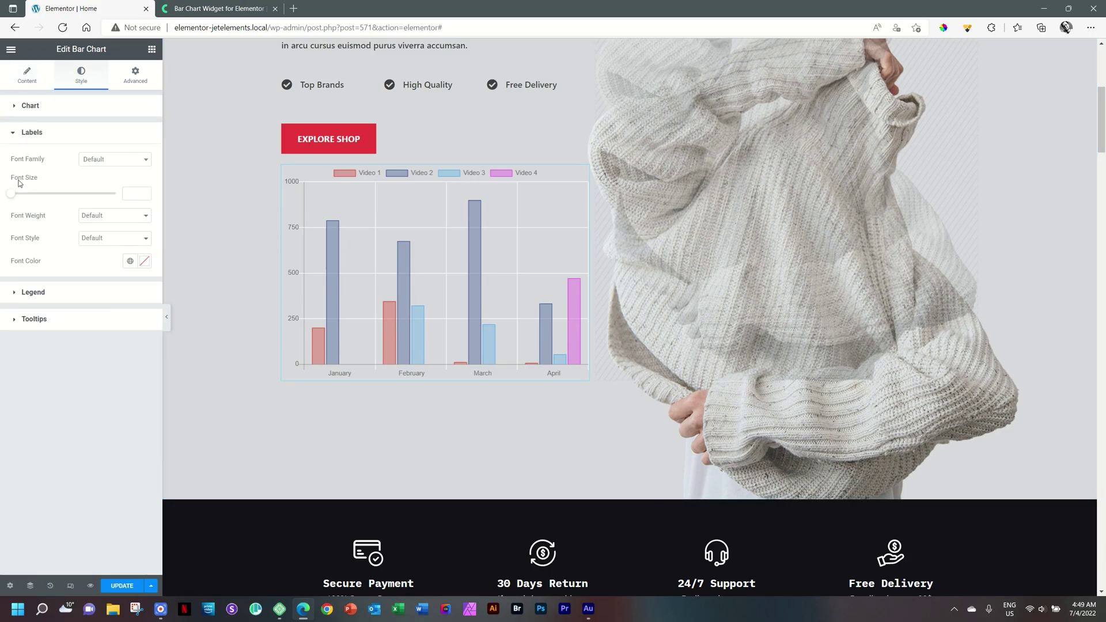
left_click(103, 163)
left_click(104, 163)
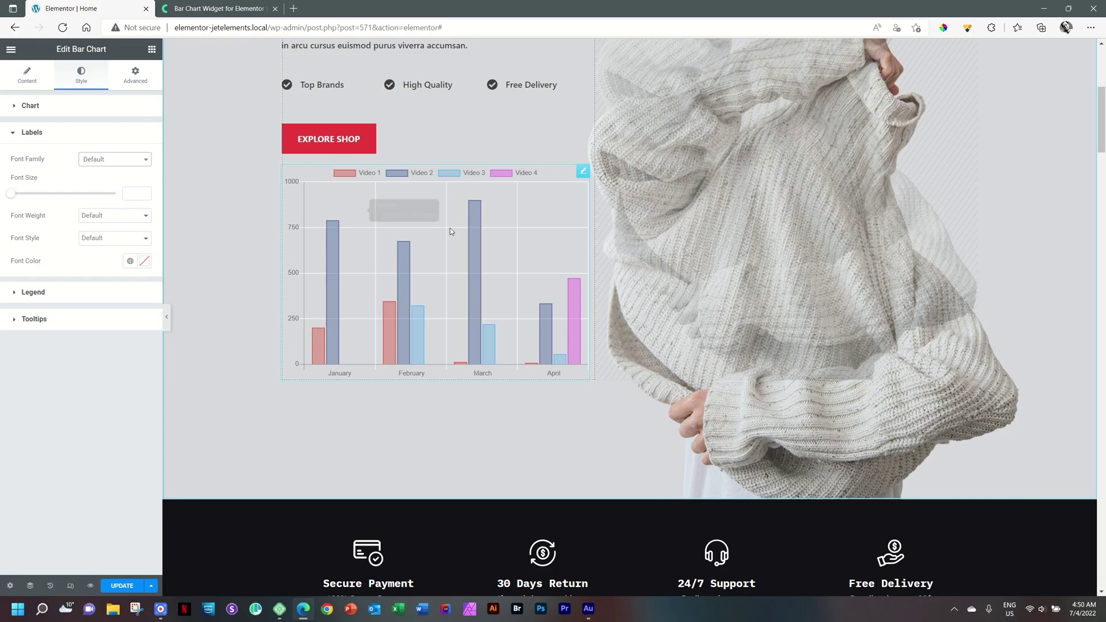
left_click(59, 295)
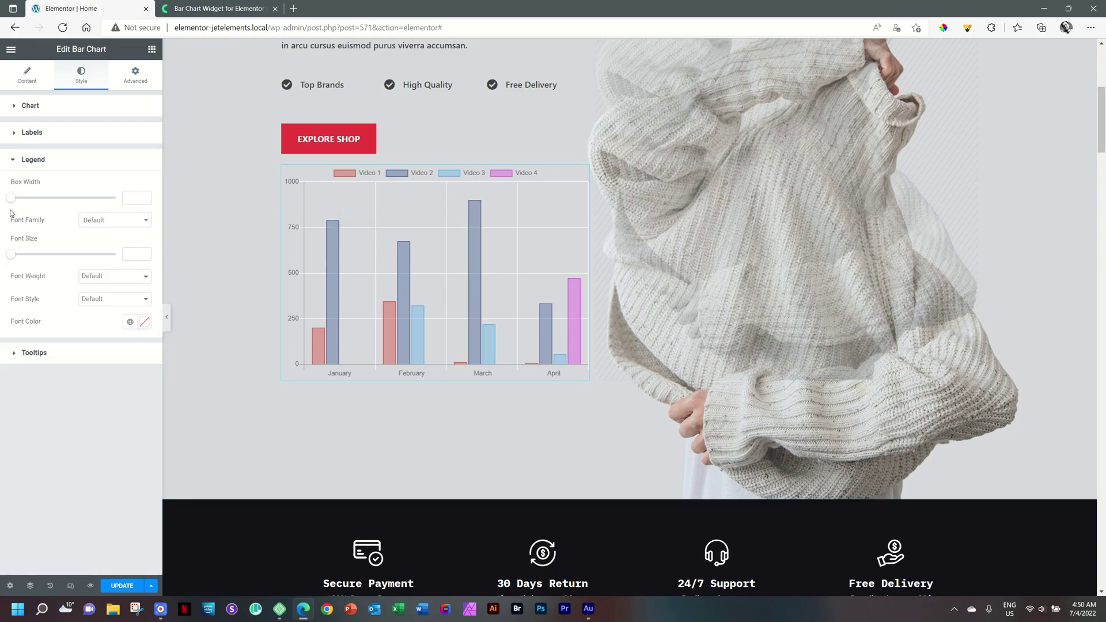
Step: Widen the legend colour boxes to a box width of about 58
left_click_drag(10, 198, 43, 199)
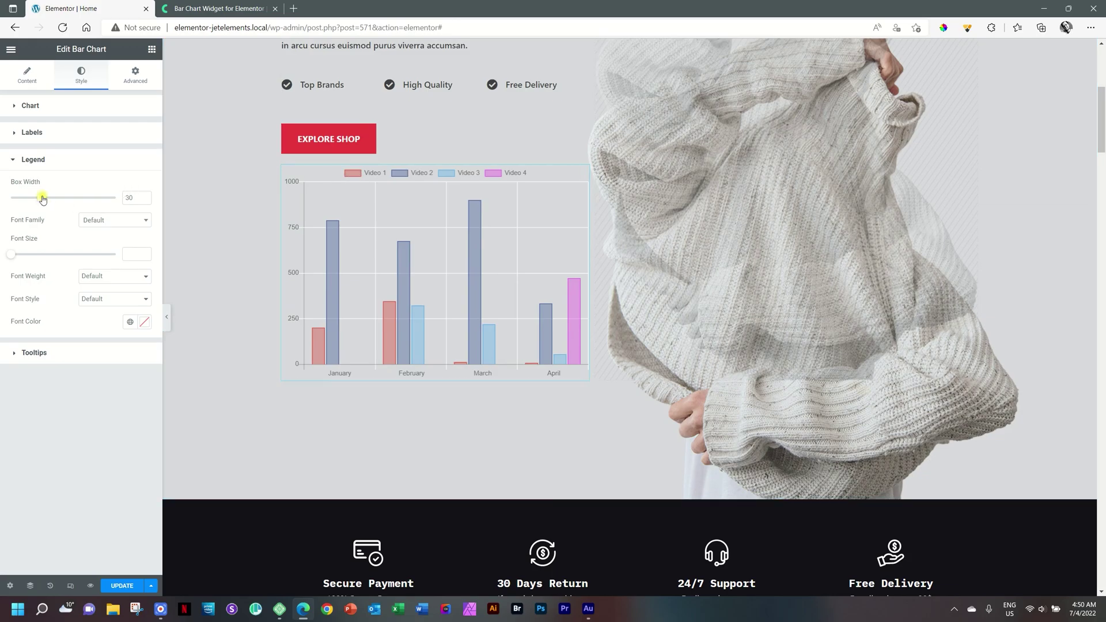
left_click_drag(42, 197, 71, 198)
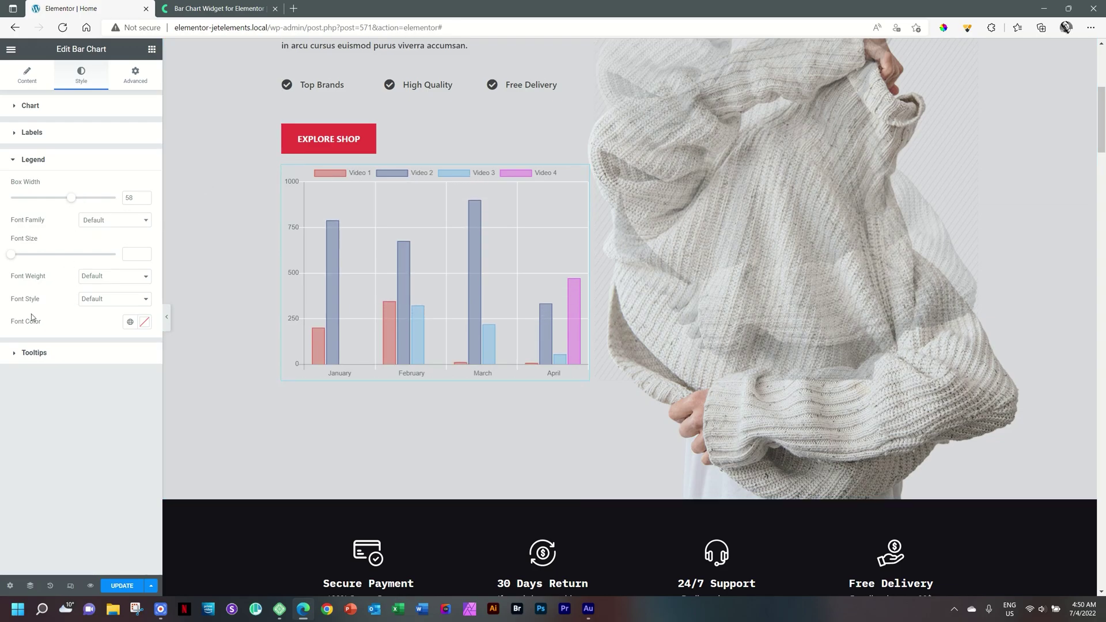
left_click(33, 159)
left_click(33, 186)
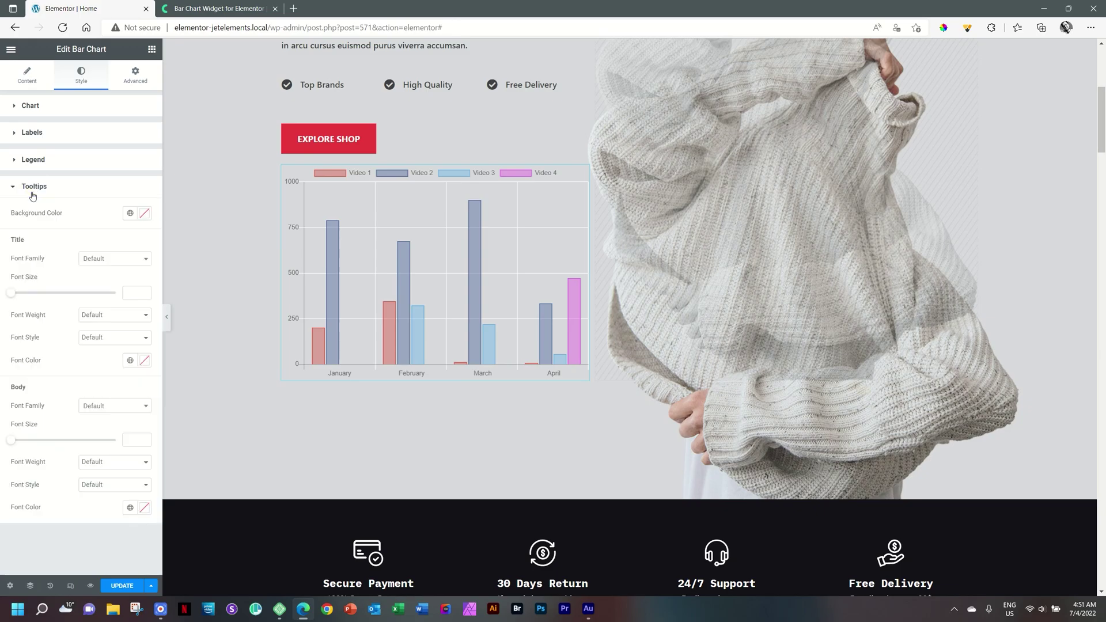